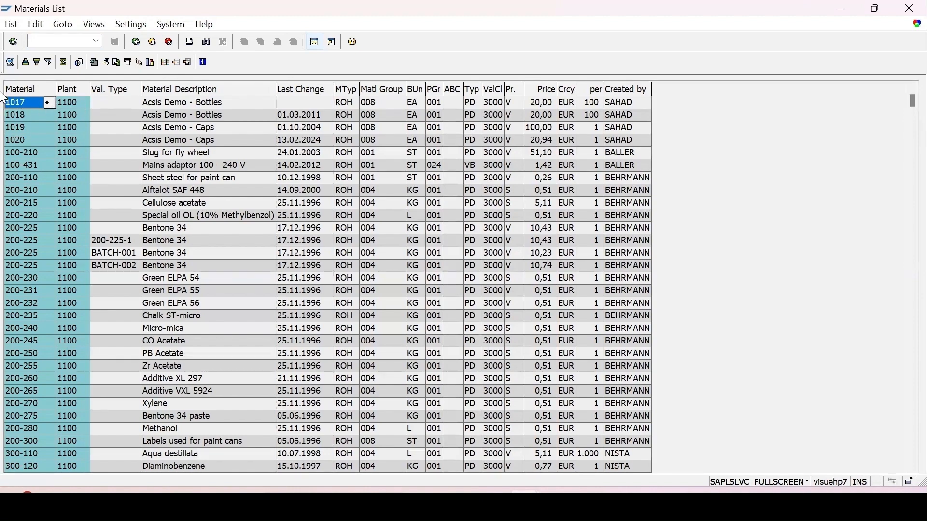
Open material 1017 in MM02 with the Quality Management view for plant 1100
text(m)
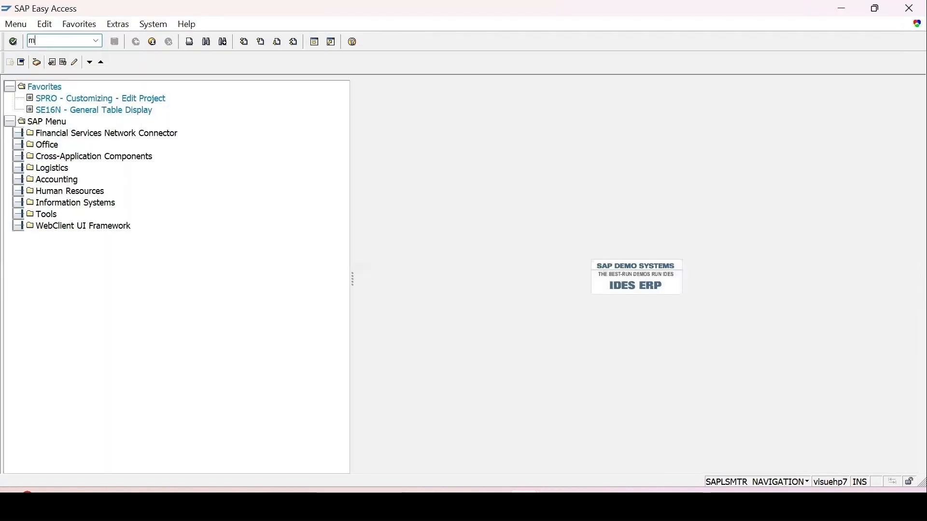
text(m02)
key(Return)
text(1017)
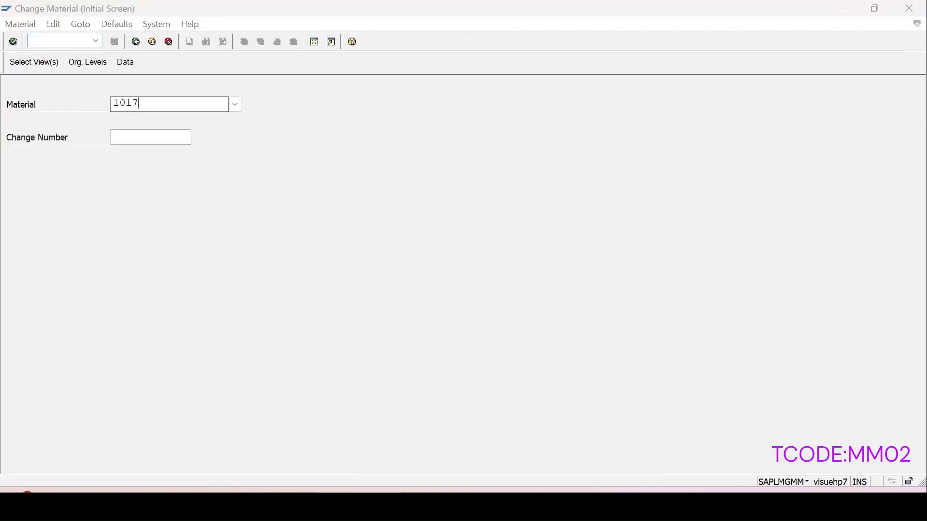
key(Return)
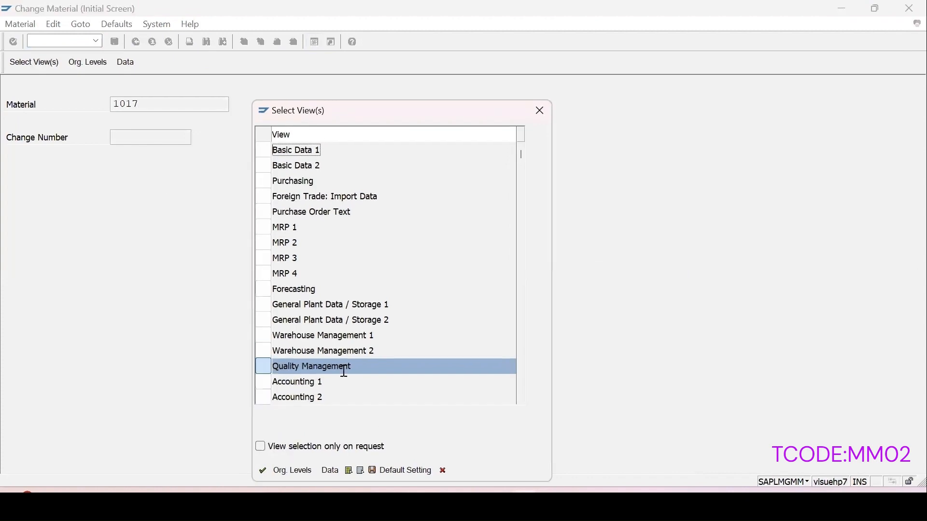
click(262, 470)
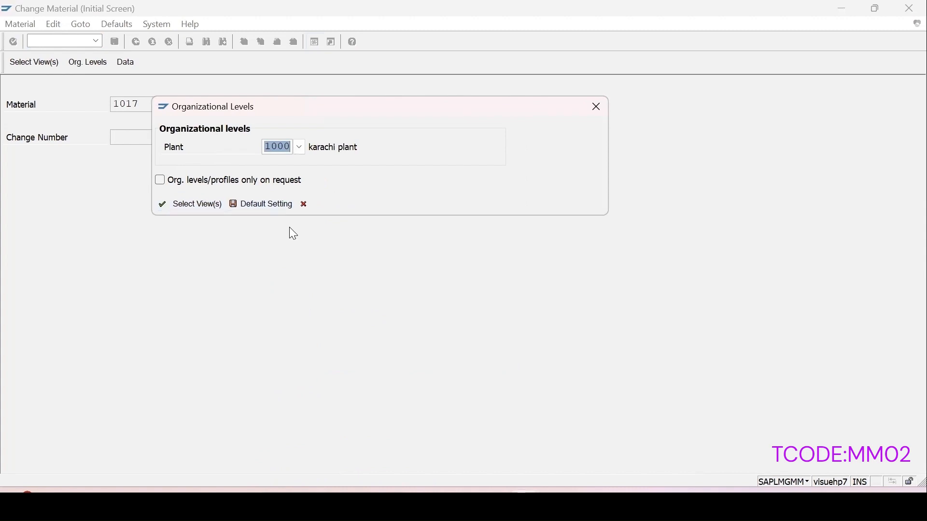
text(1100)
key(Return)
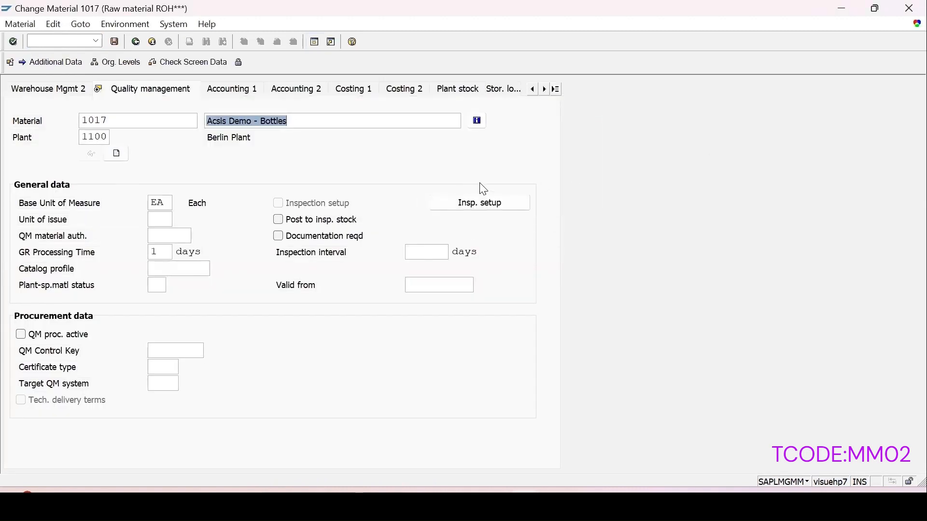
Bring up material 1017's Inspection Setup Data dialog and move it into clear view
click(476, 208)
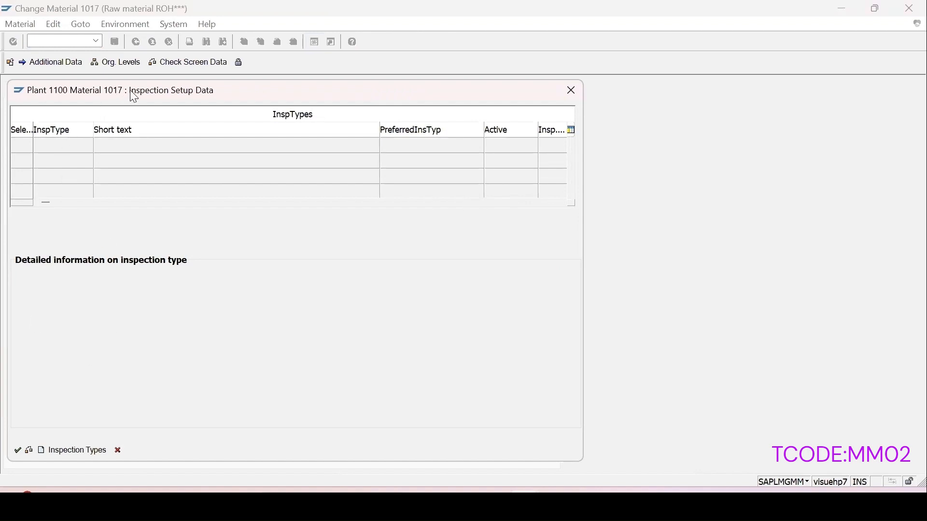
drag(130, 90, 343, 99)
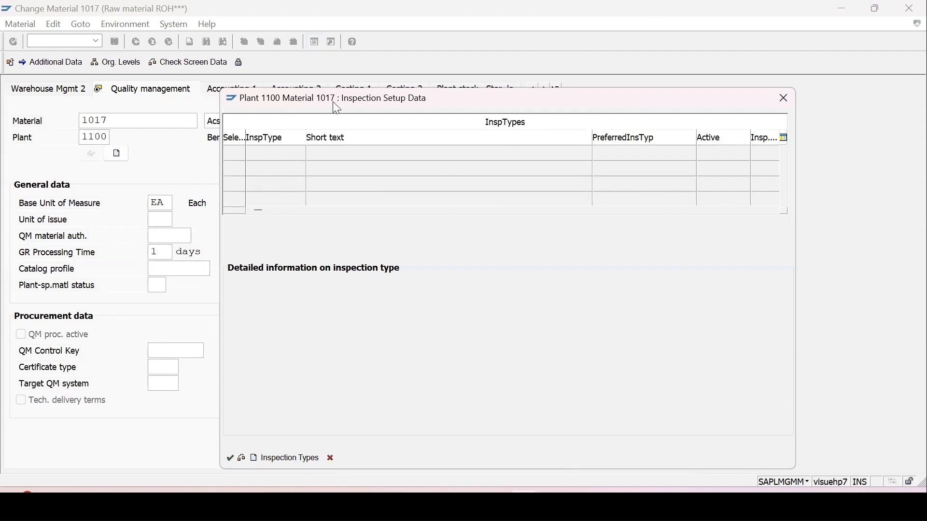
drag(333, 102, 270, 67)
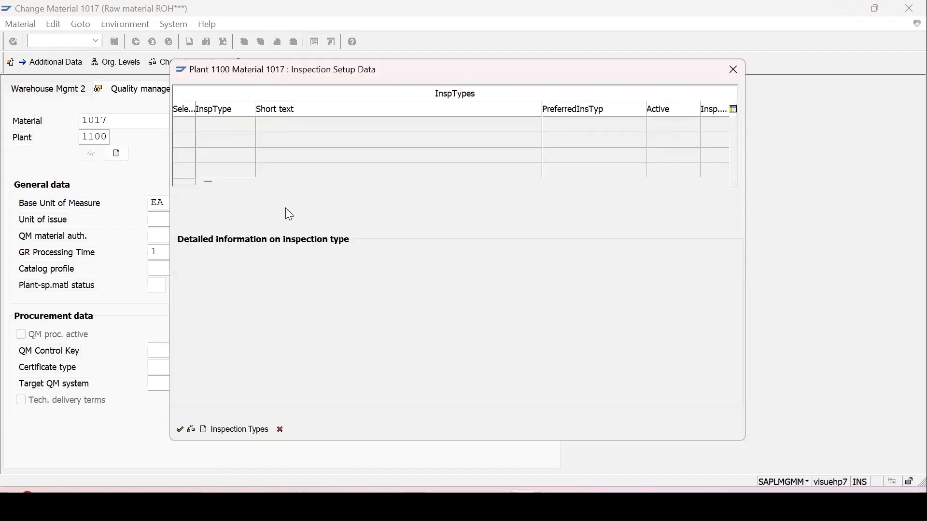
Add inspection type 01, Goods Receipt Inspection for Order, mark it active, and confirm
click(219, 433)
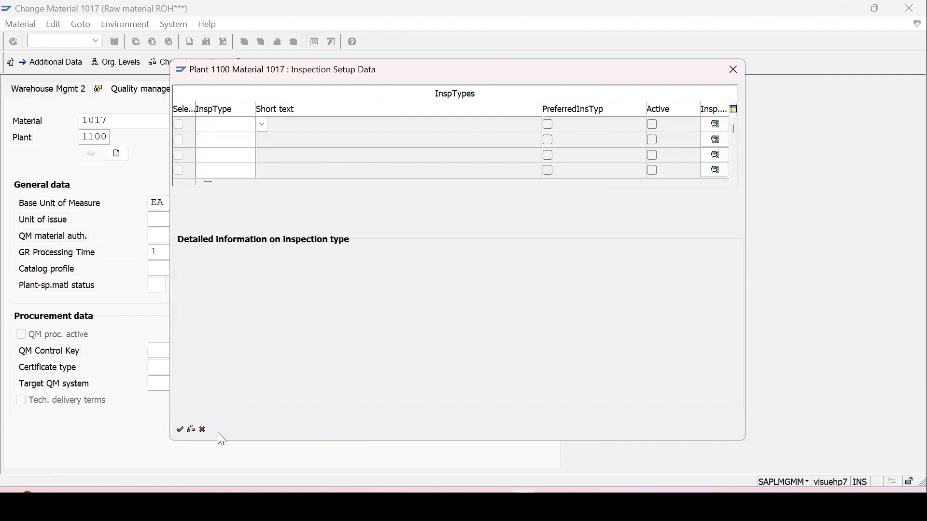
click(261, 124)
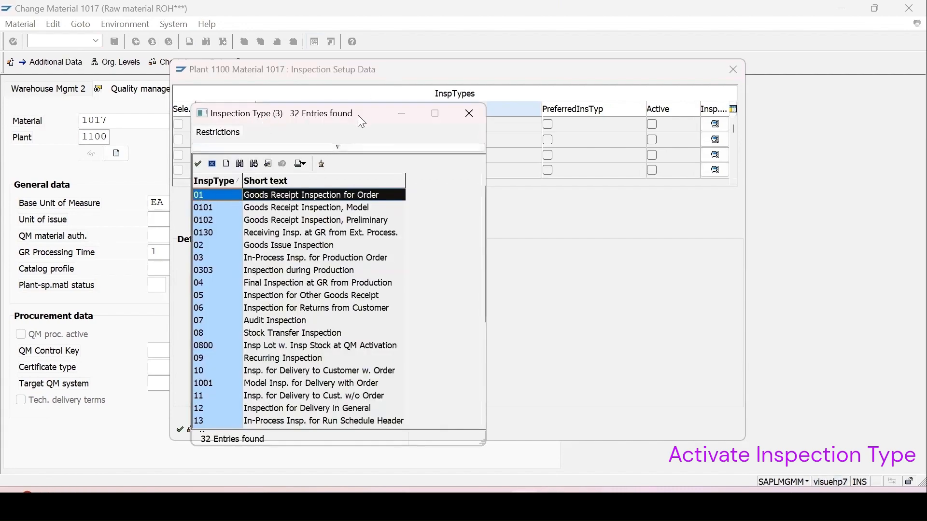
drag(358, 115, 436, 92)
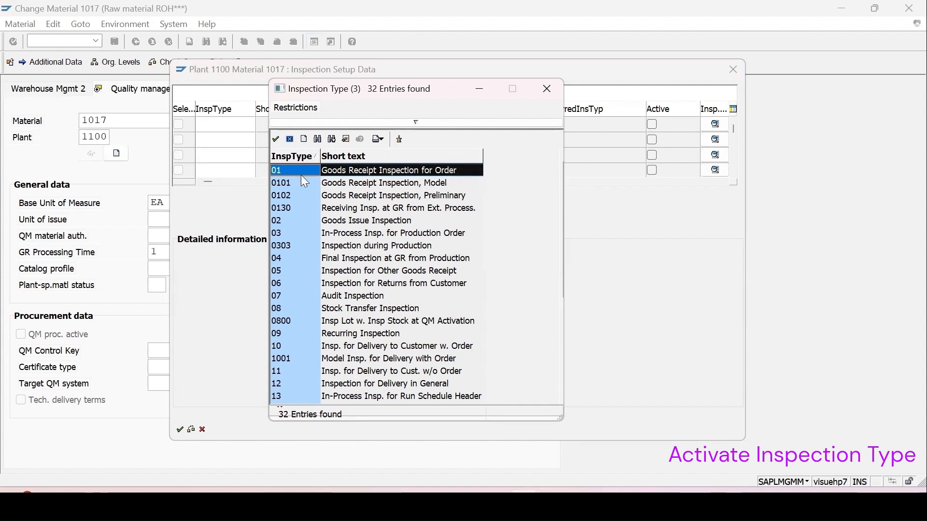
double_click(336, 172)
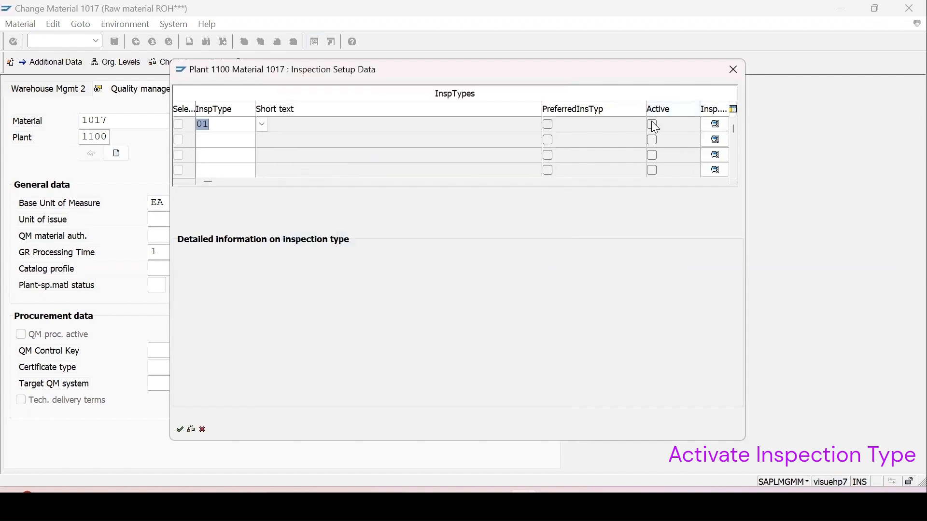
click(652, 124)
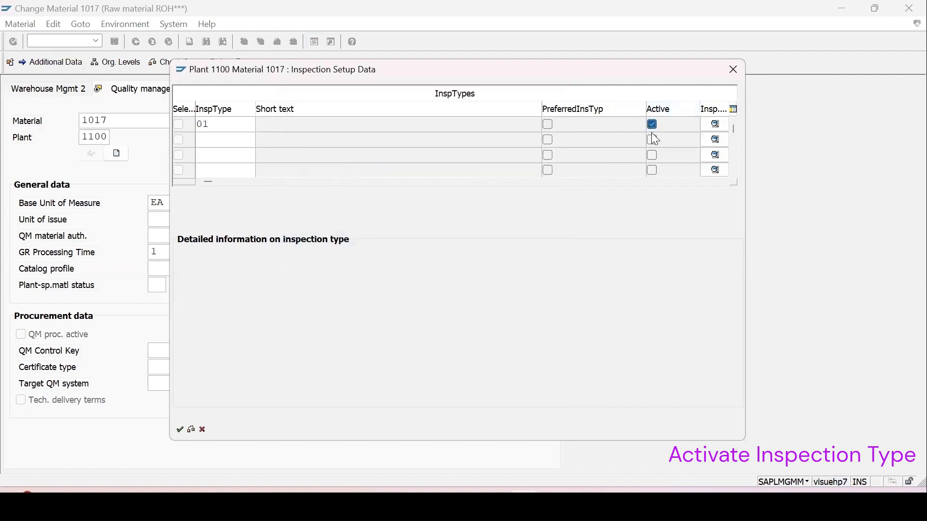
click(715, 125)
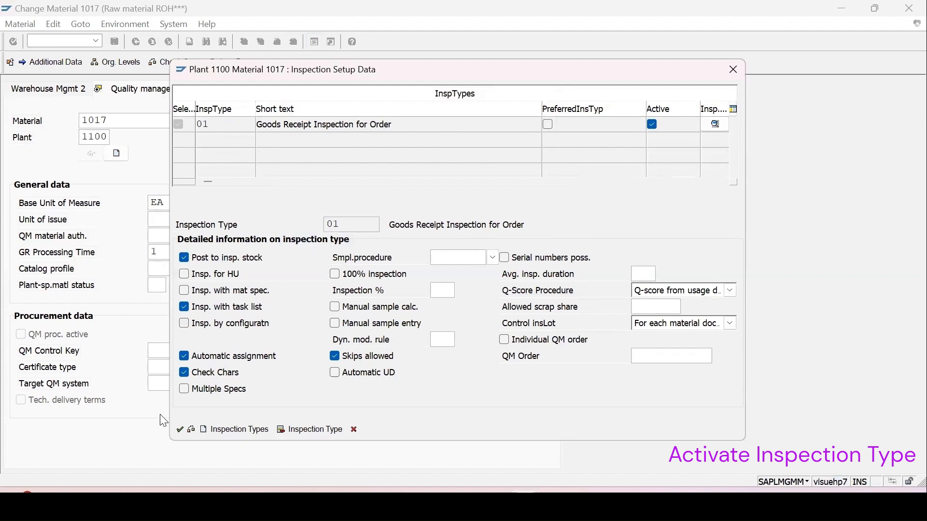
click(180, 429)
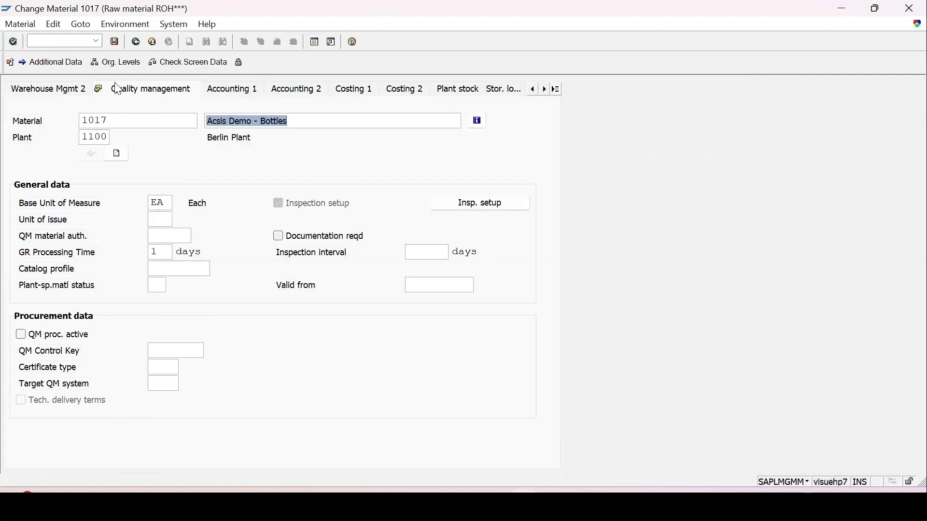
Save material 1017, then reopen it at plant 1100 to verify type 01 is active
click(115, 42)
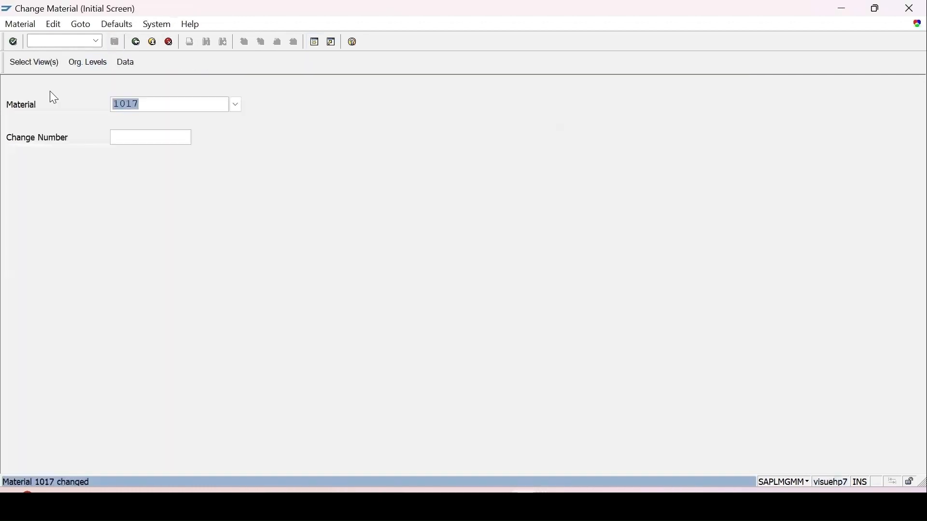
key(Return)
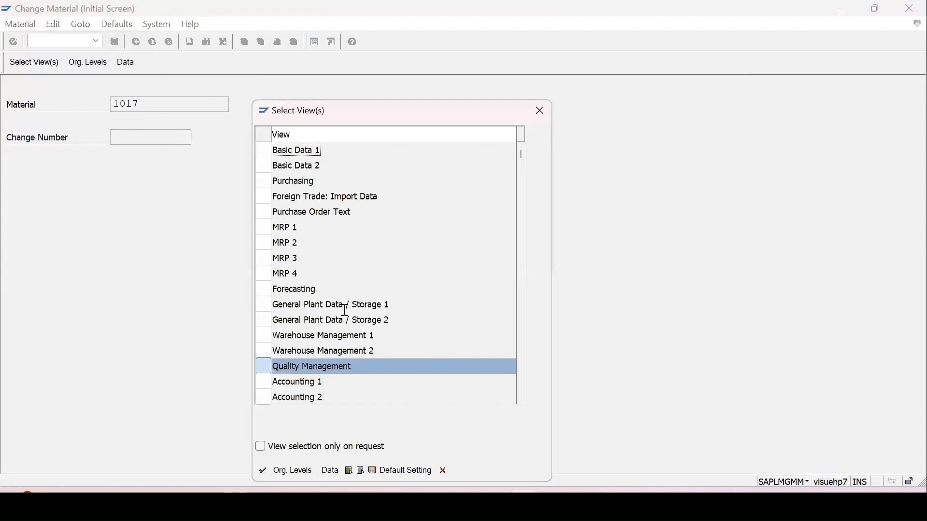
key(Return)
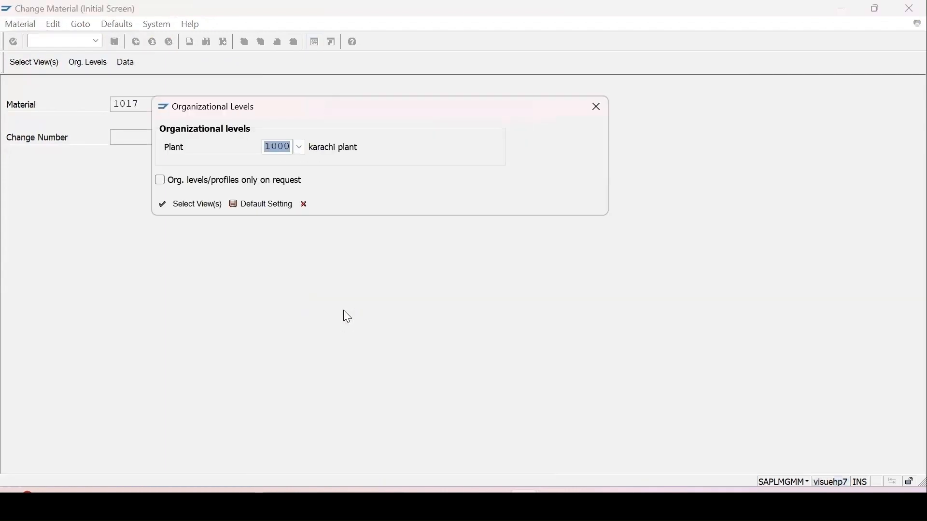
text(1100)
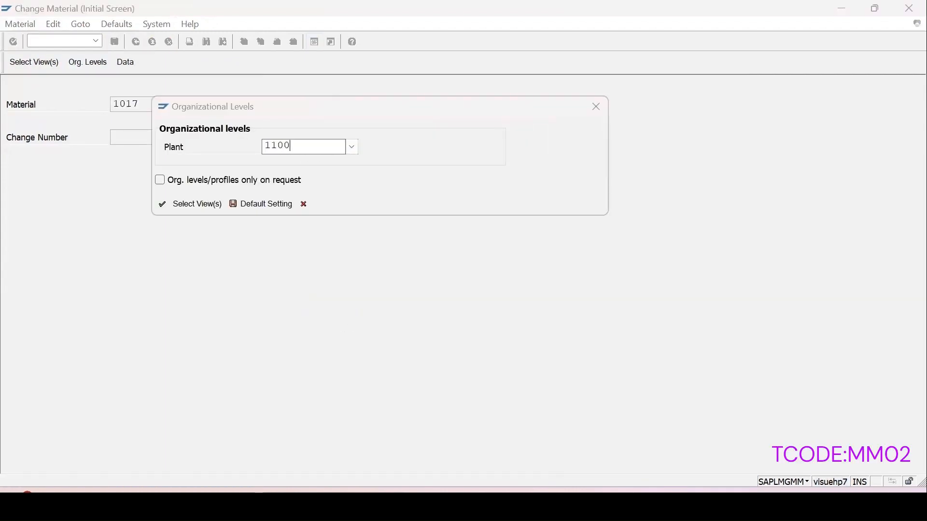
key(Return)
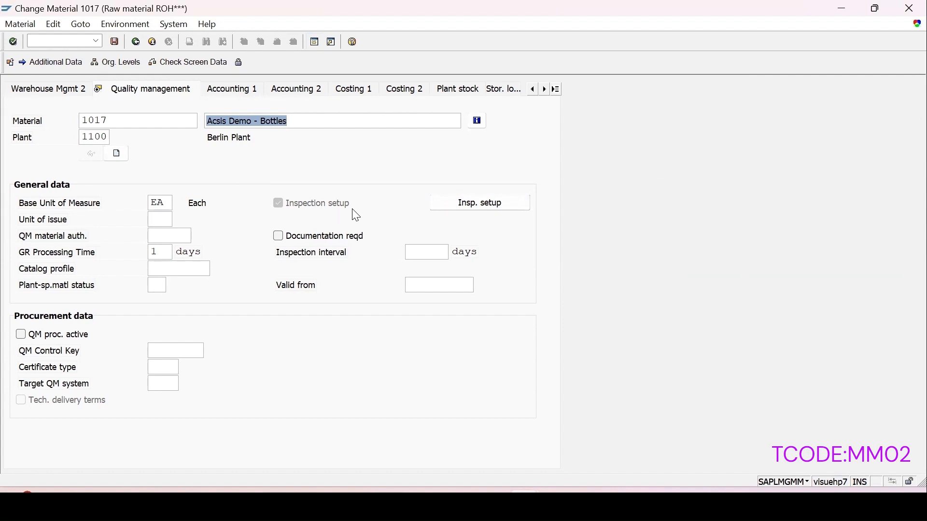
click(476, 205)
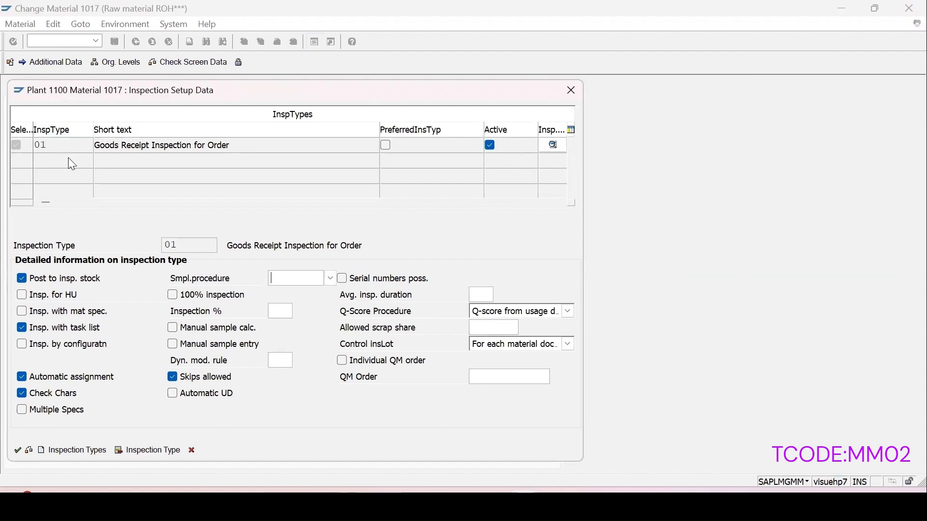
click(18, 451)
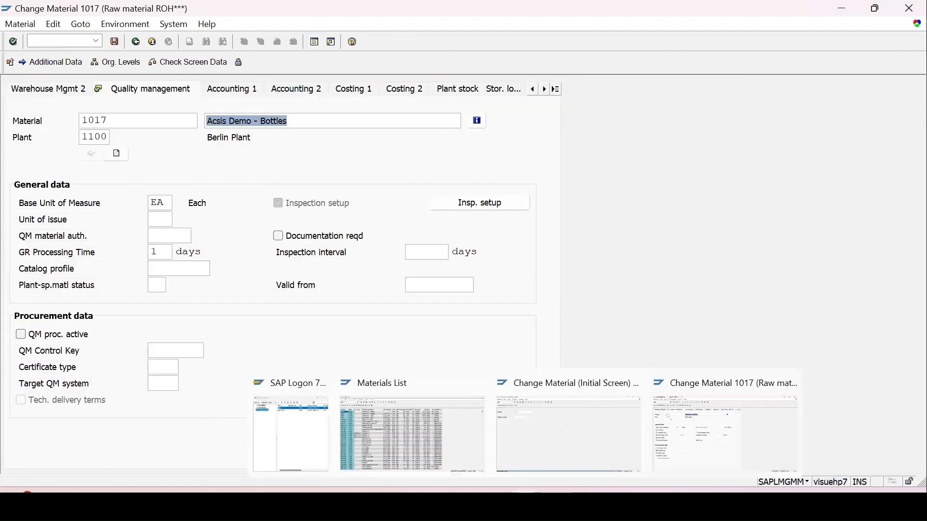
Change the material number to 1018 on the Change Material start screen
click(414, 425)
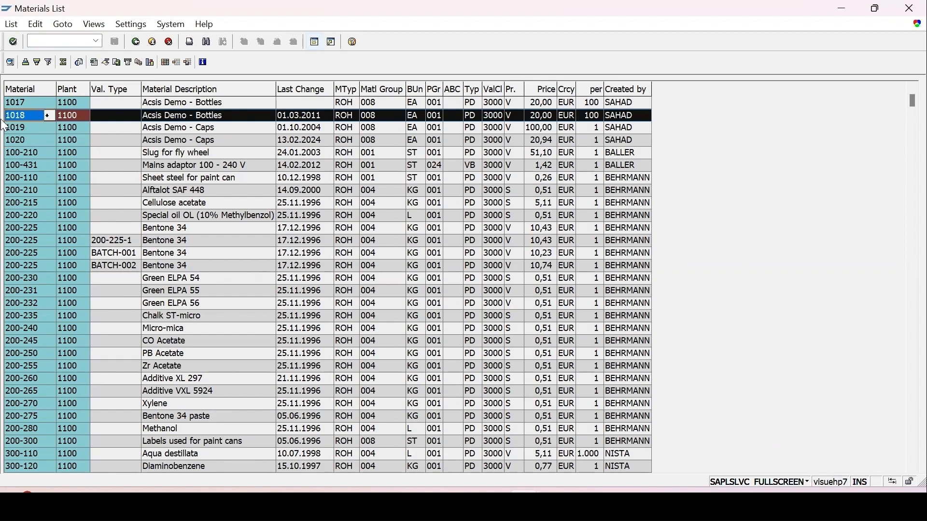
mouse_move(524, 505)
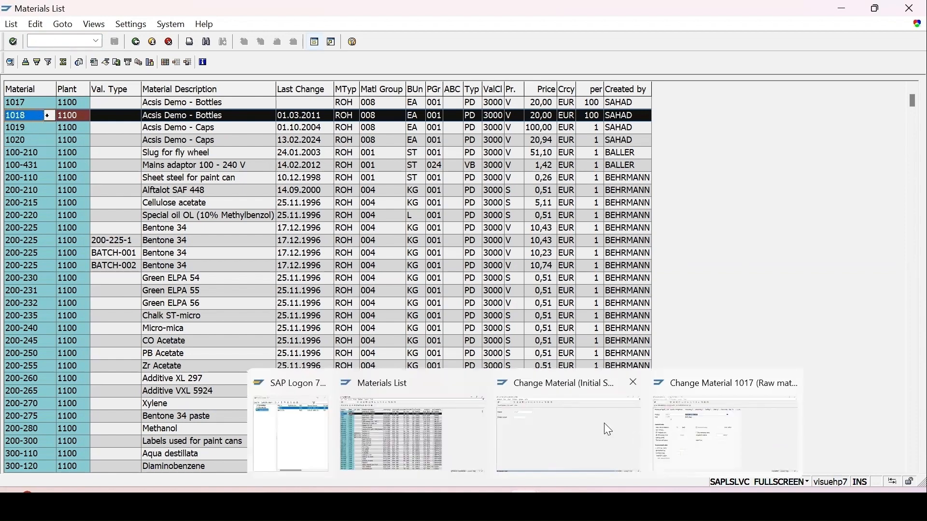
click(579, 428)
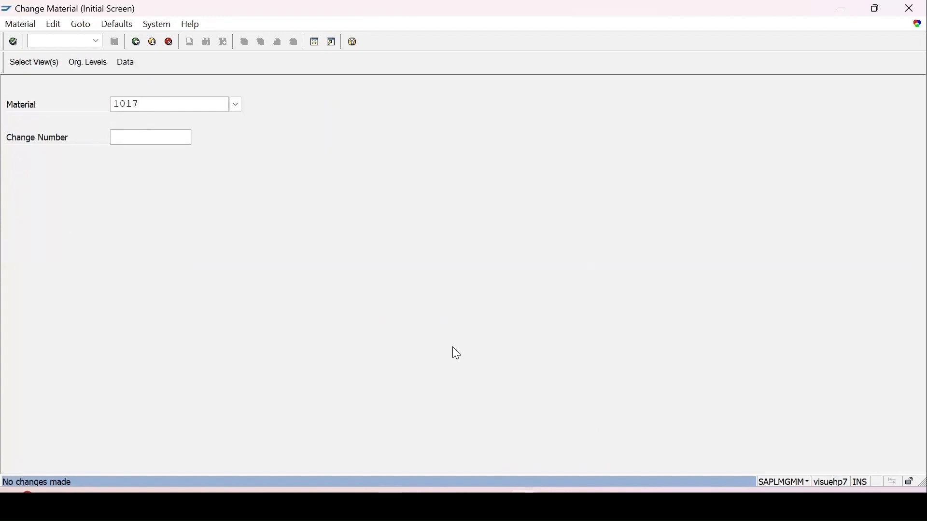
key(BackSpace)
text(8)
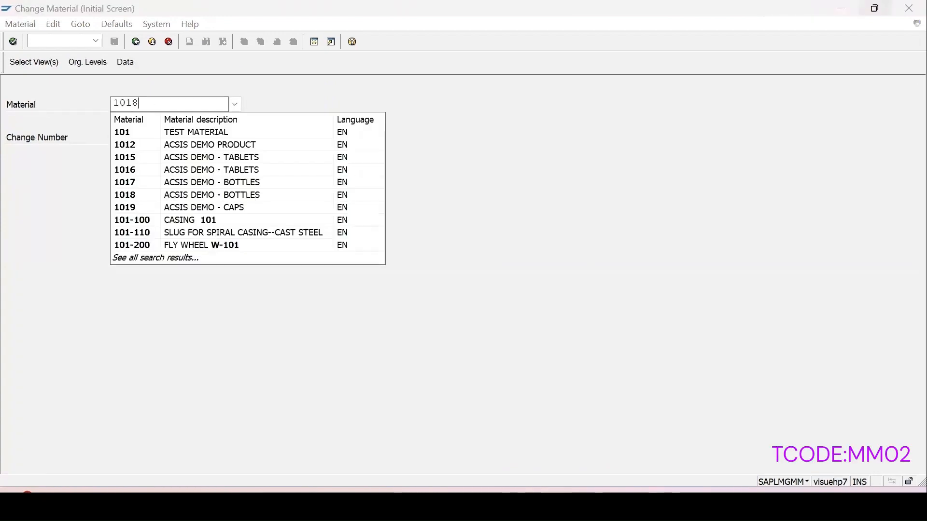
key(Return)
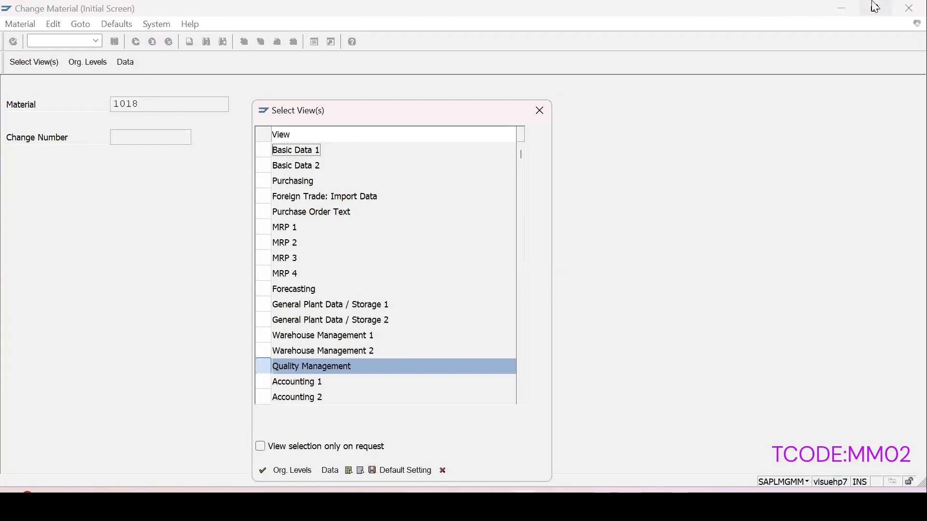
Show 1018's quality view for plant 1100 Berlin Plant and confirm its inspection setup is empty
key(Return)
click(299, 147)
click(287, 177)
click(266, 205)
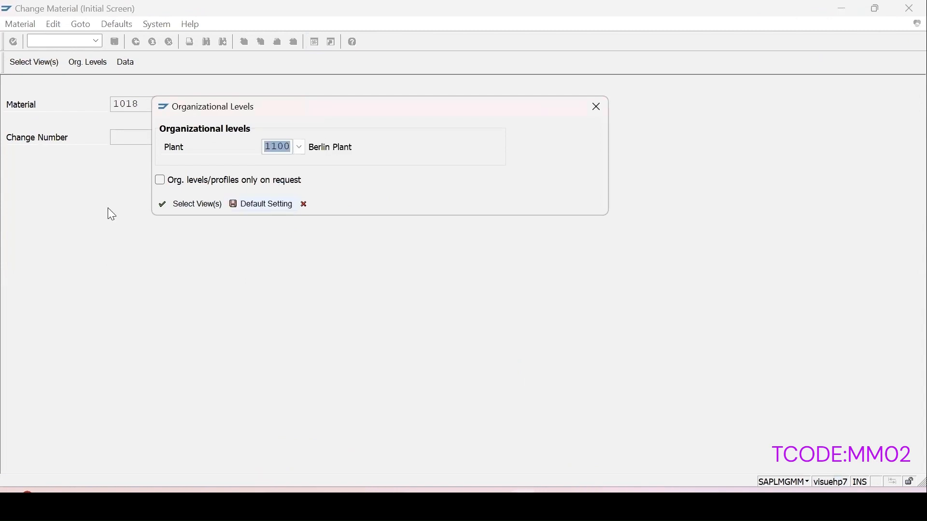
click(163, 205)
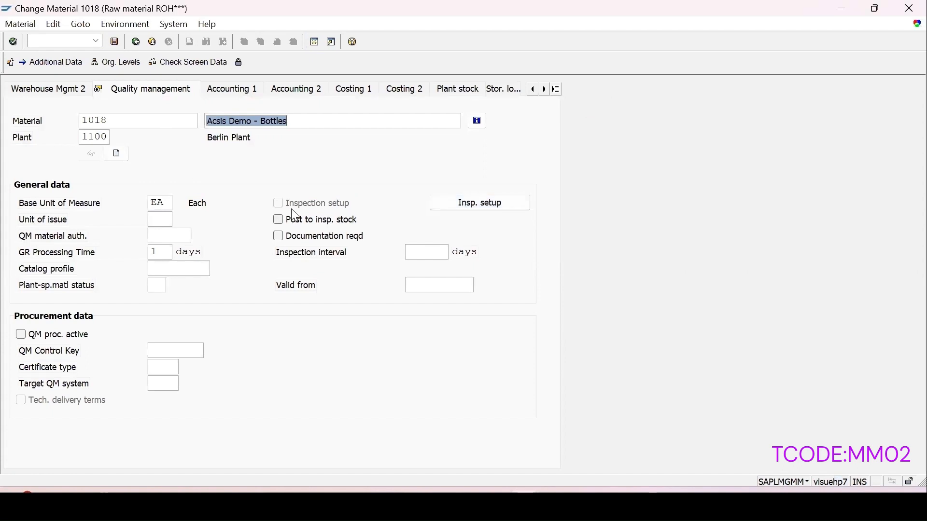
click(470, 201)
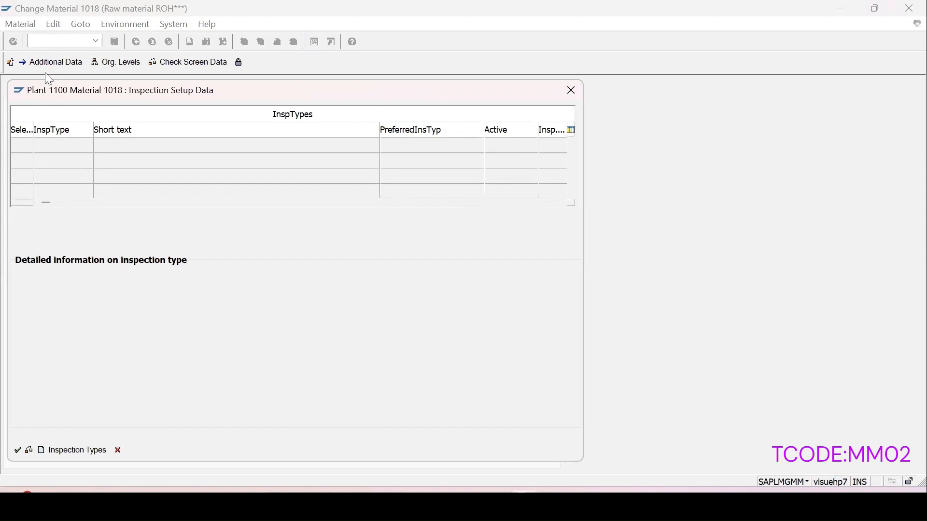
click(578, 99)
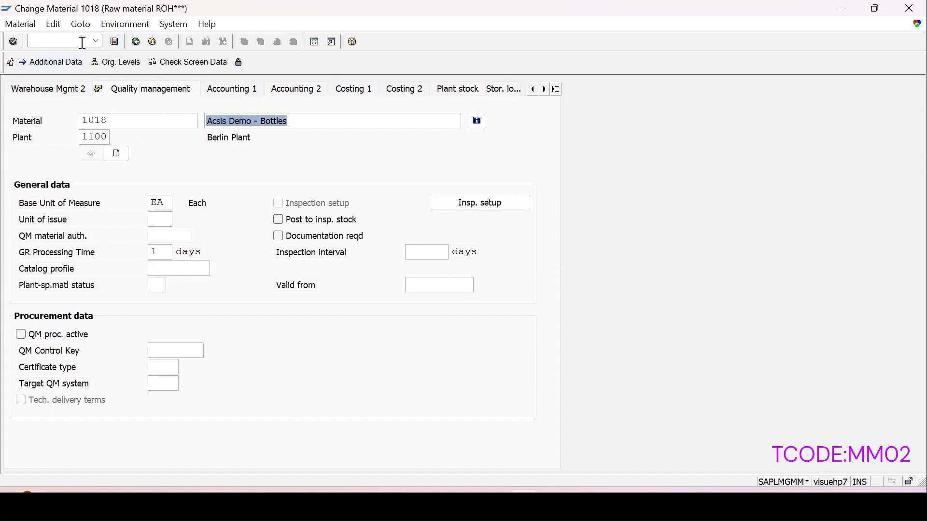
click(96, 42)
Confirm material 1019 has no inspection types at plant 1100, then return to the Materials List
click(59, 78)
key(Return)
text(10)
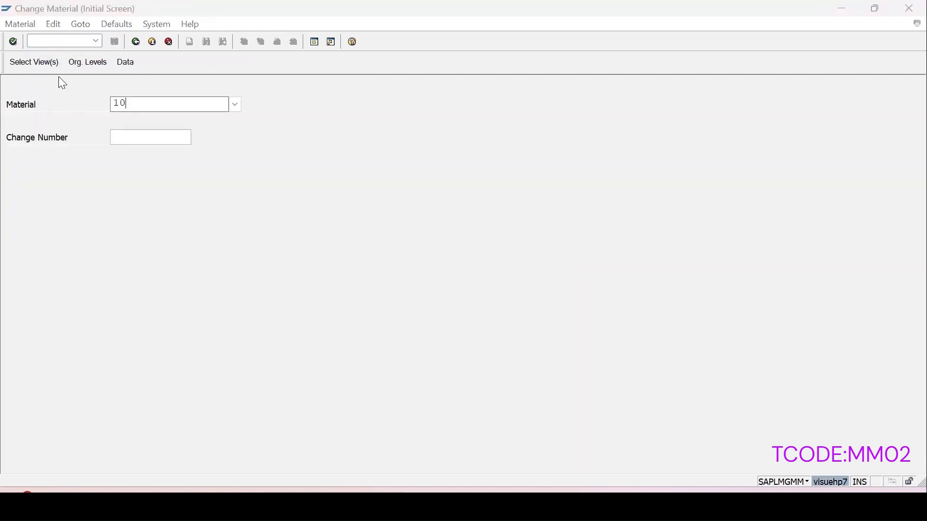
text(19)
key(Return)
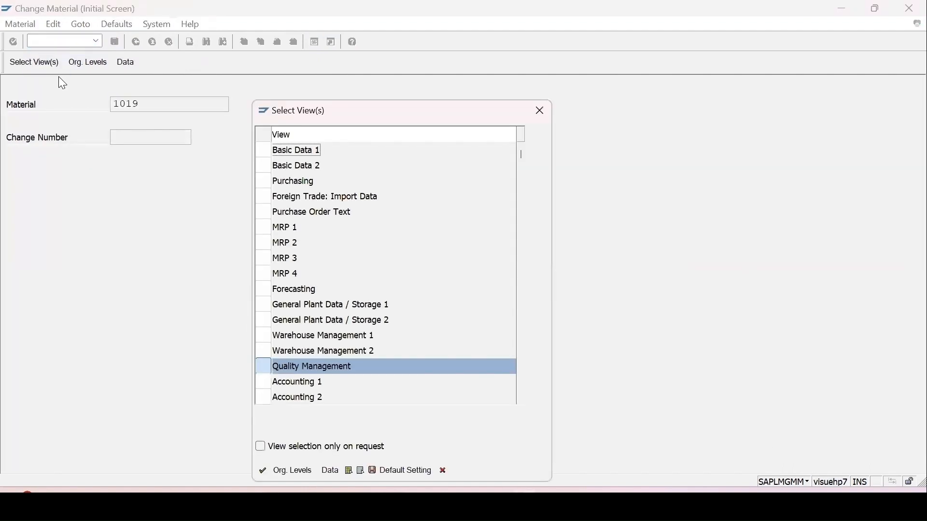
key(Return)
key(Return)
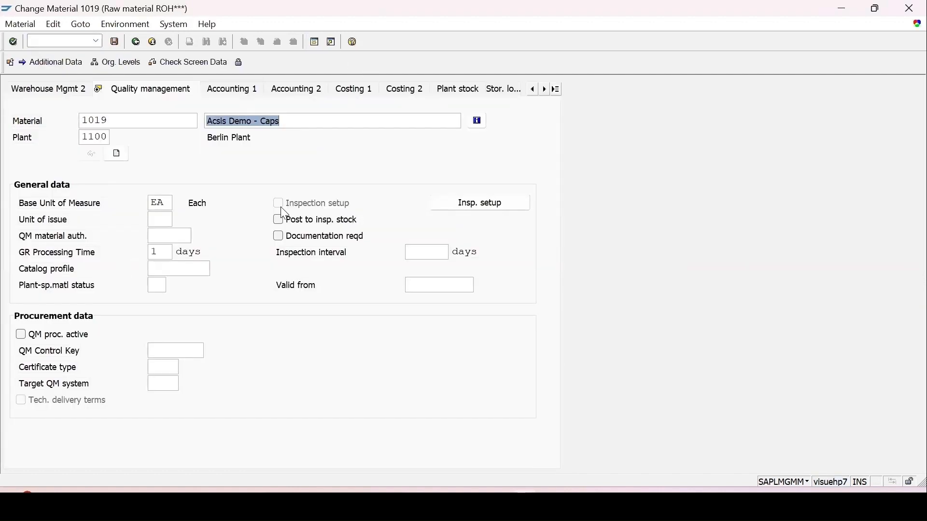
click(468, 203)
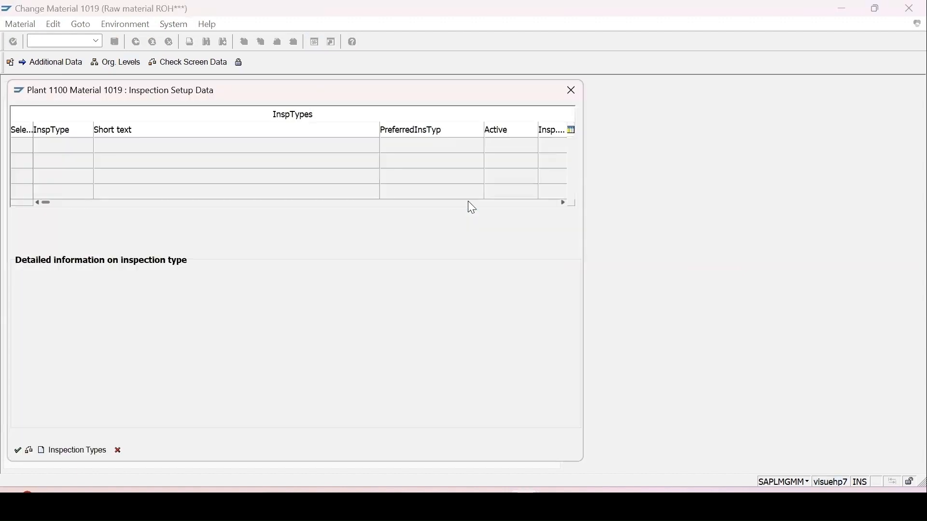
click(18, 451)
mouse_move(478, 489)
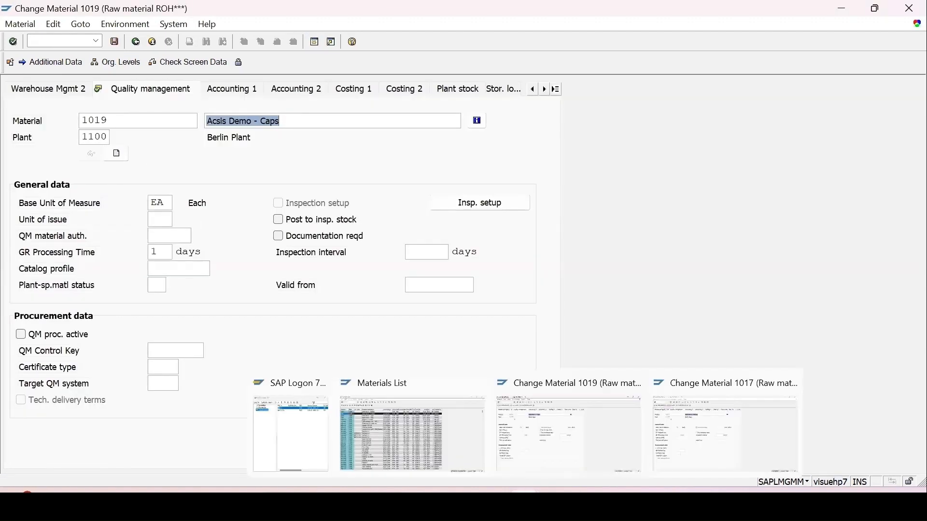
click(418, 452)
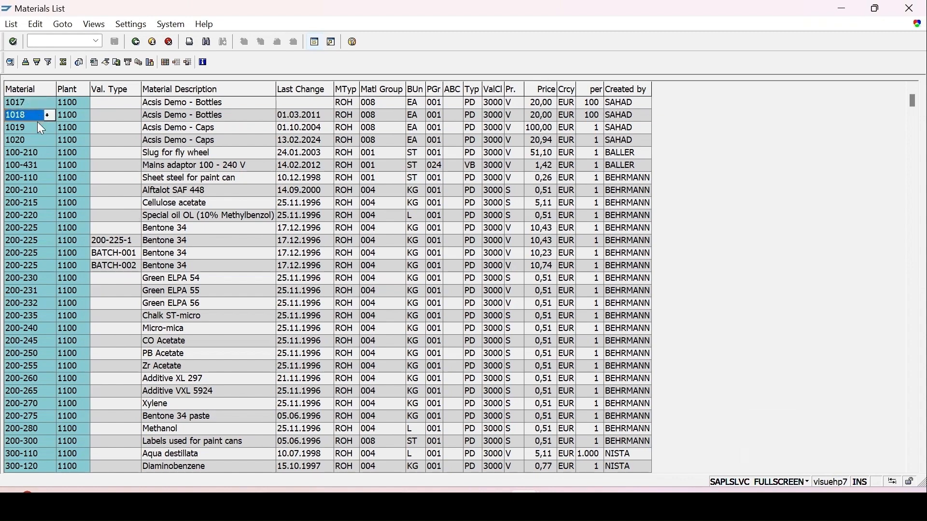
Mark materials 1019 and 1020 in the list, then start QA08 via /nqa08
drag(36, 123, 40, 140)
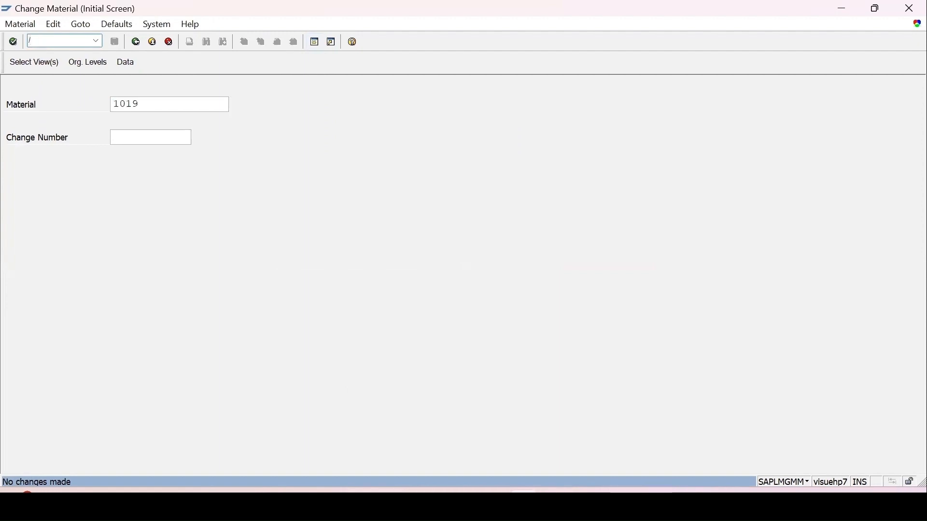
text(nqa08)
key(Return)
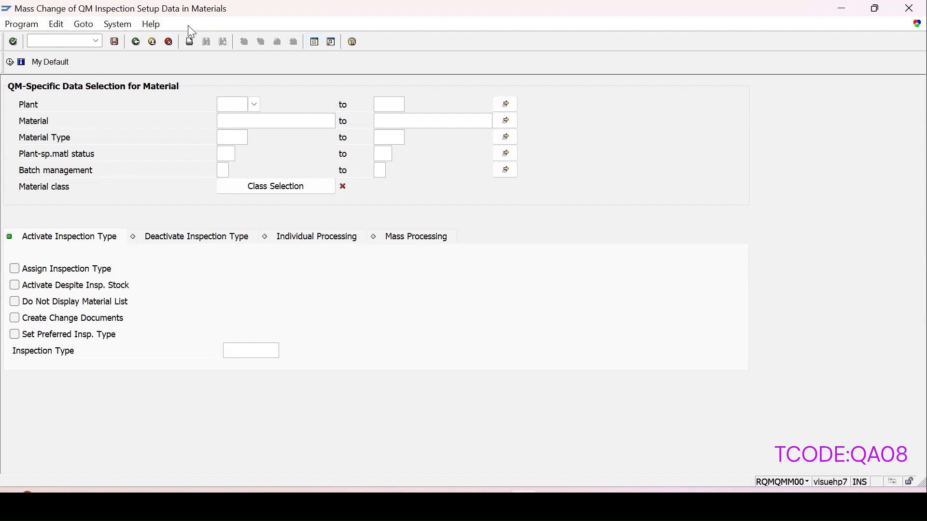
click(816, 485)
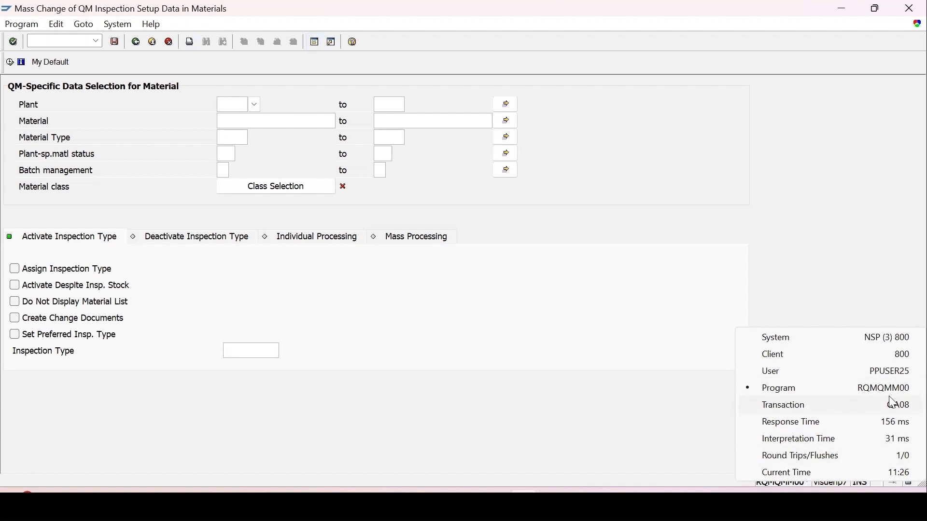
click(463, 324)
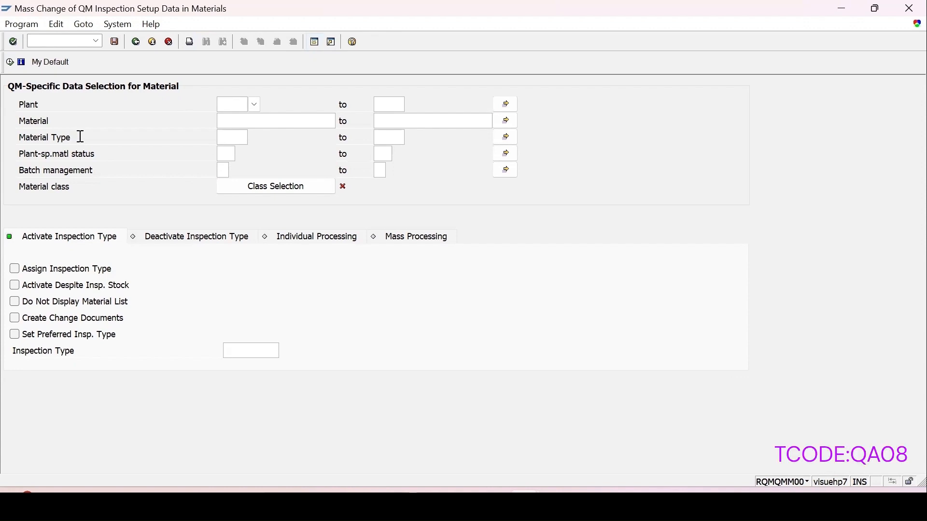
click(226, 138)
click(256, 140)
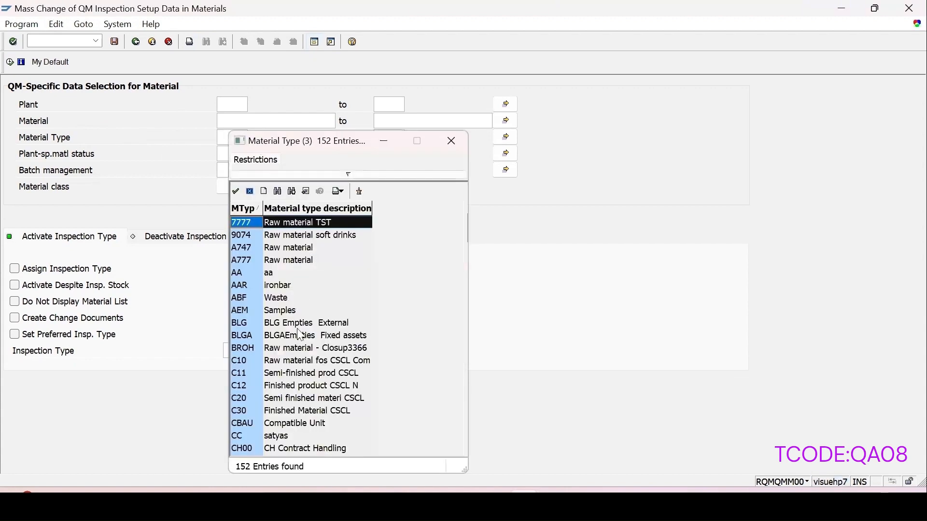
click(445, 141)
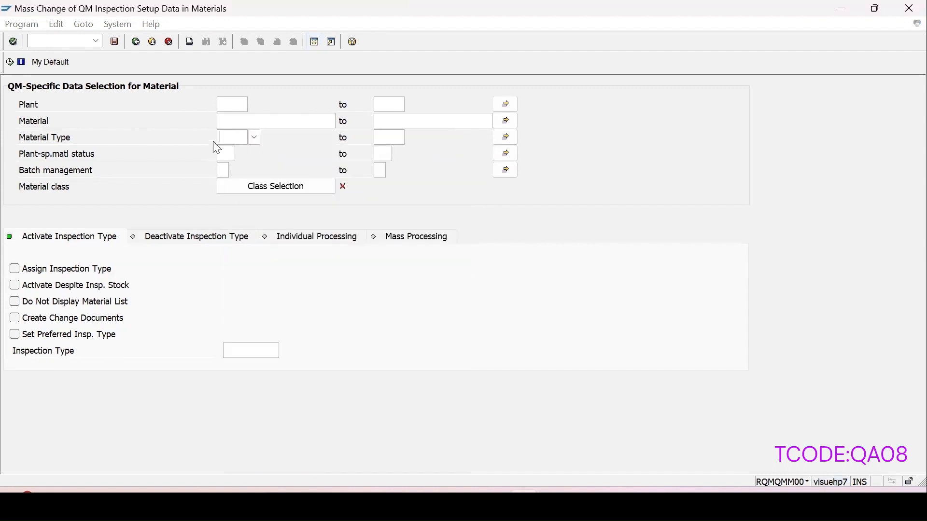
click(228, 121)
Paste materials 1018, 1019 and 1020 from the clipboard into the material multiple selection
click(507, 121)
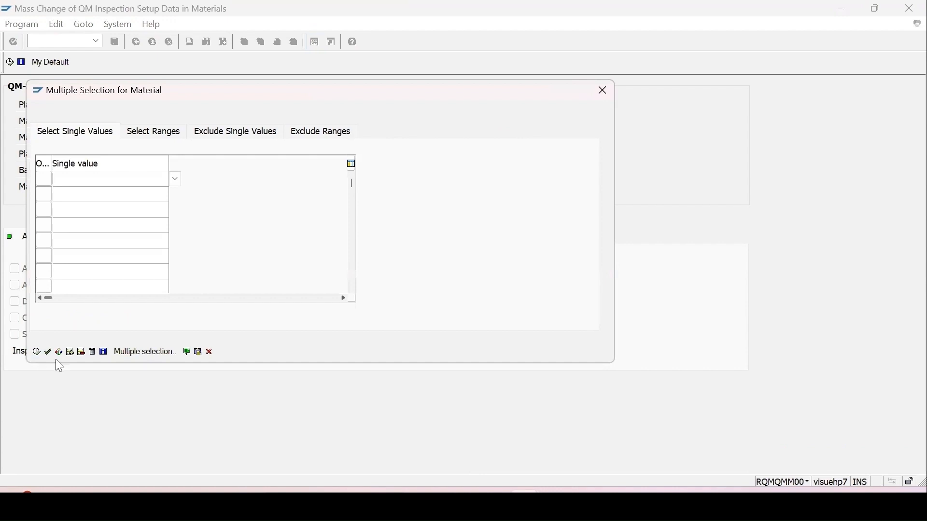
click(203, 356)
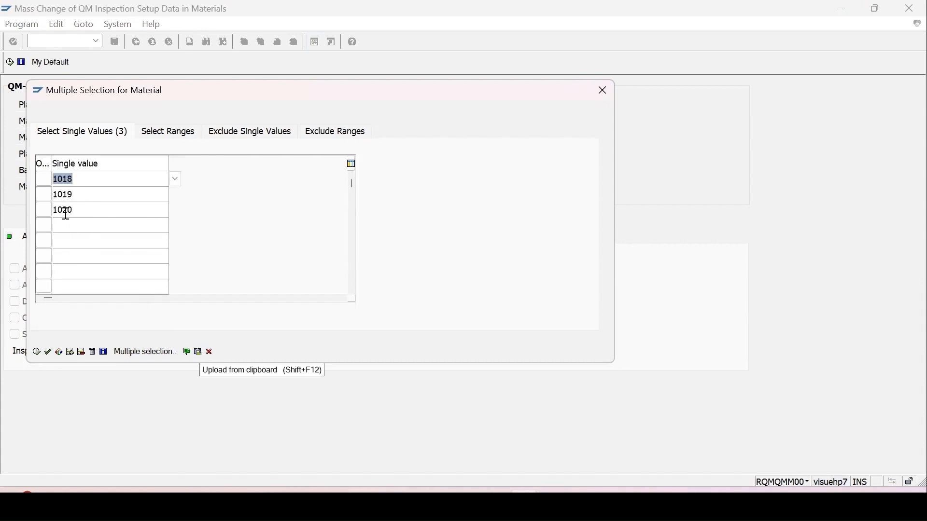
click(37, 352)
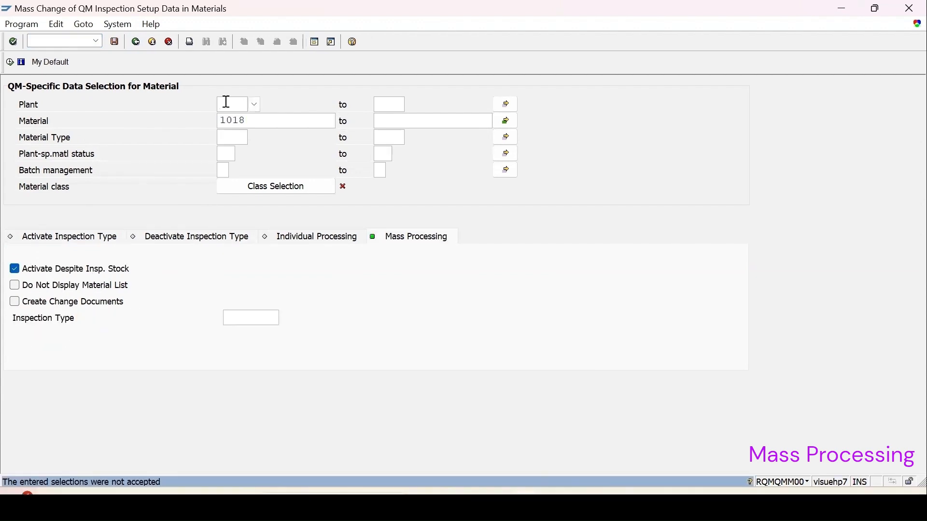
Set plant 1100, mass processing mode, and inspection type 01 Goods Receipt Inspection for Order
click(226, 102)
text(1100)
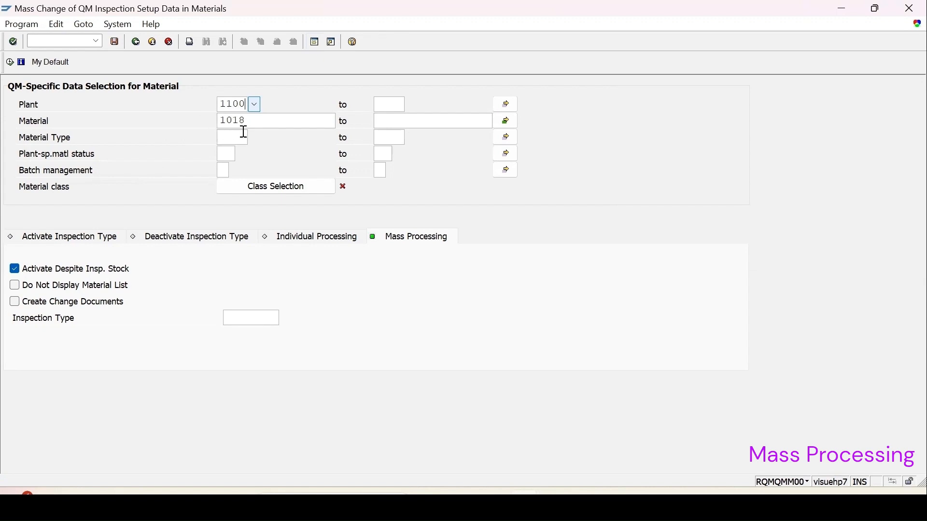
click(95, 238)
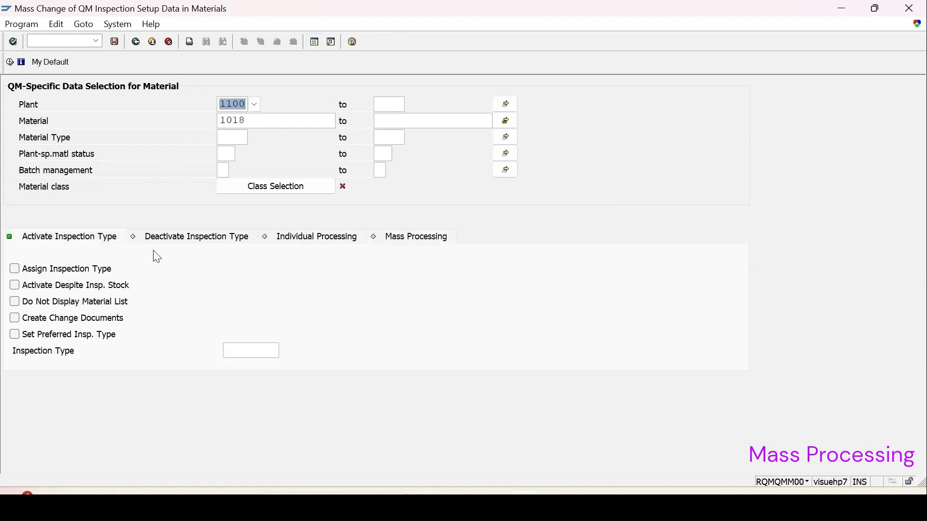
click(409, 241)
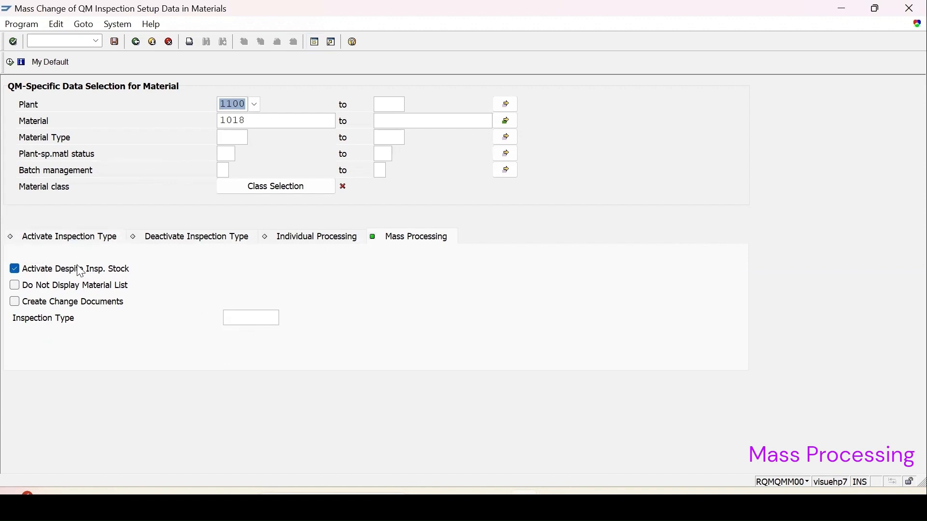
click(239, 318)
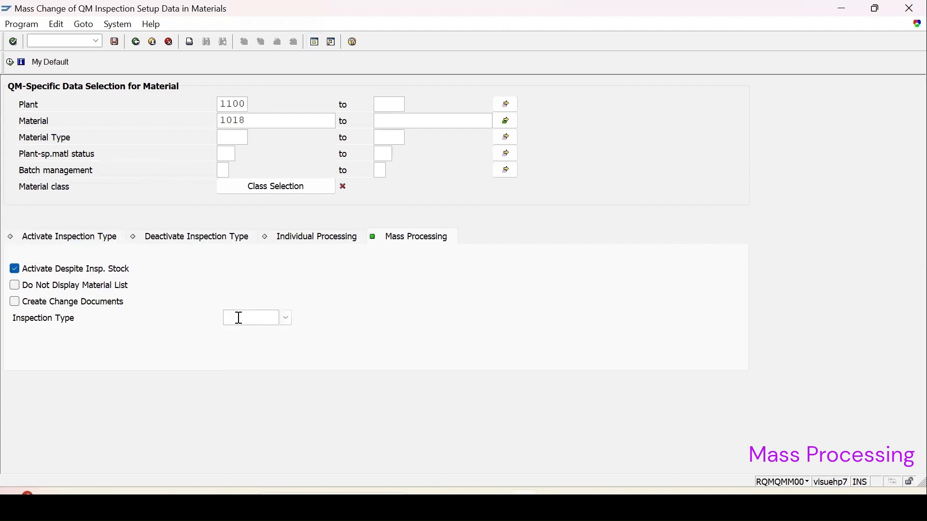
click(286, 318)
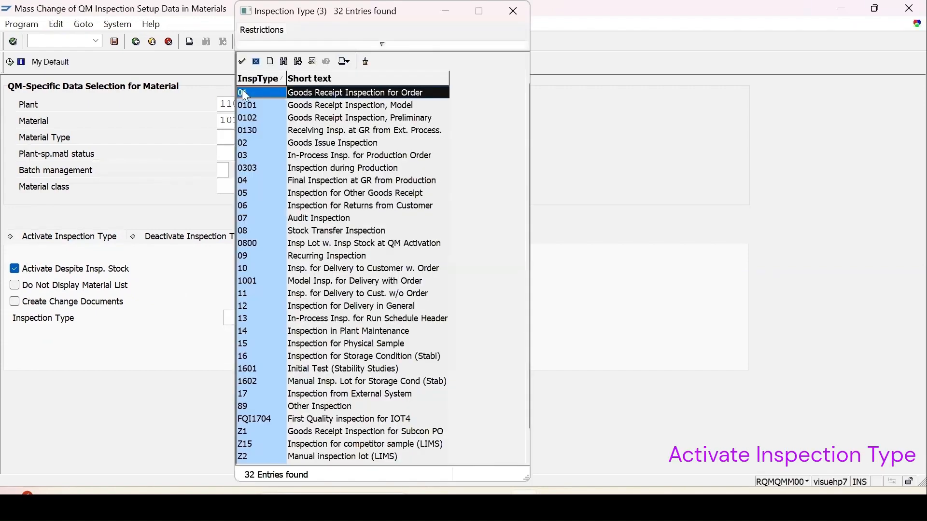
double_click(245, 96)
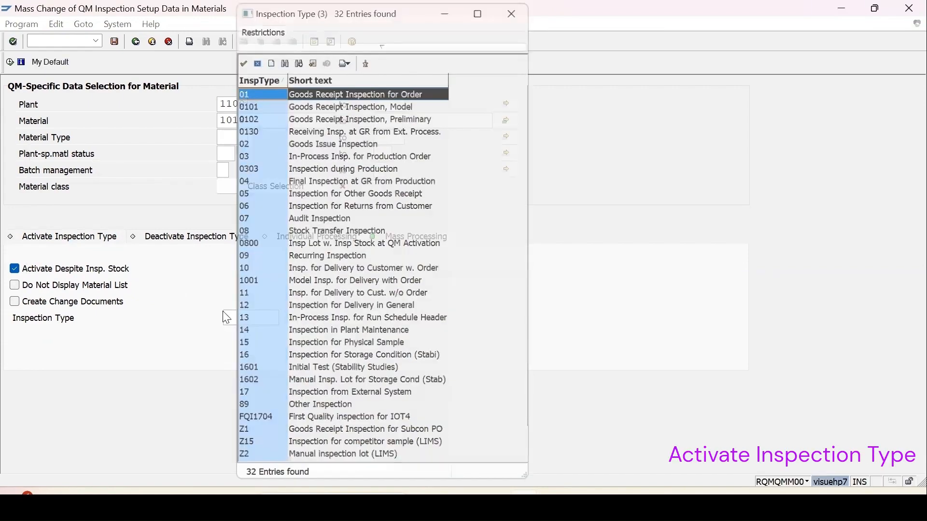
Execute the run, accept the type 01 parameters, select all three materials, and save
click(10, 63)
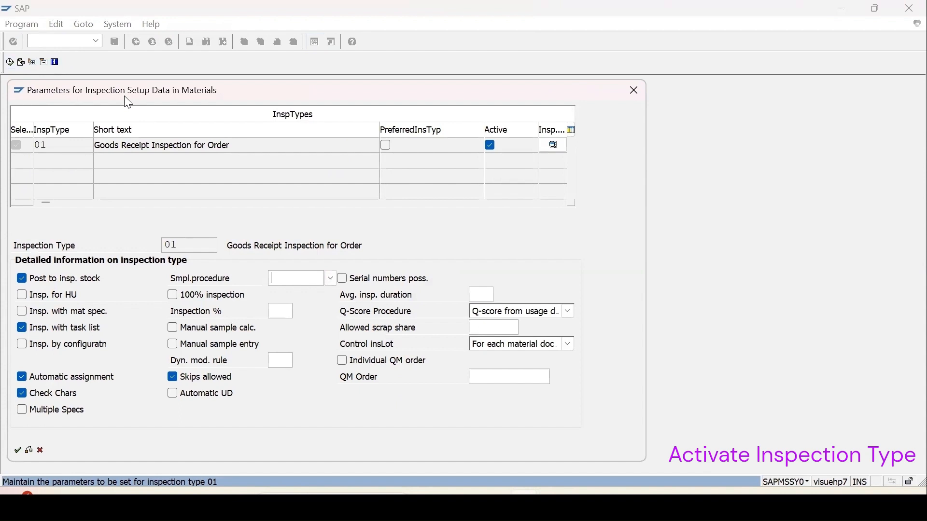
drag(128, 103, 180, 86)
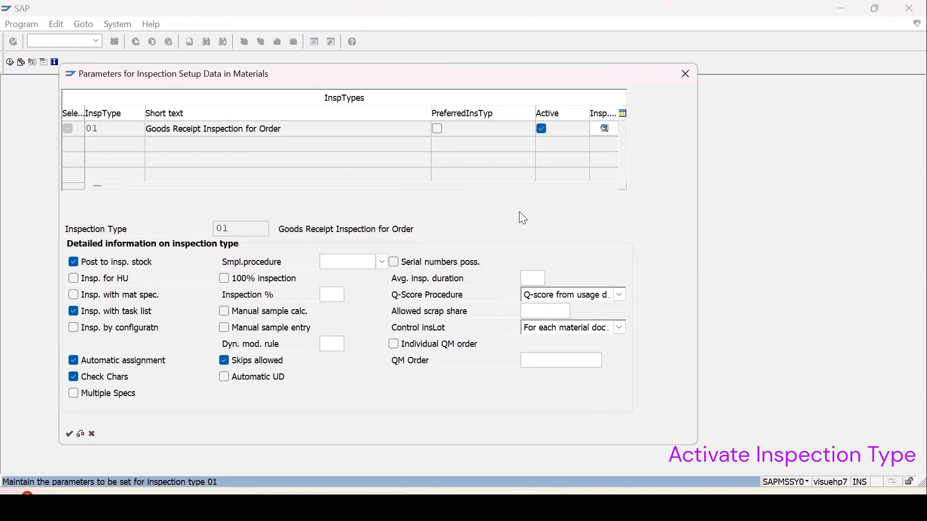
click(69, 435)
click(11, 91)
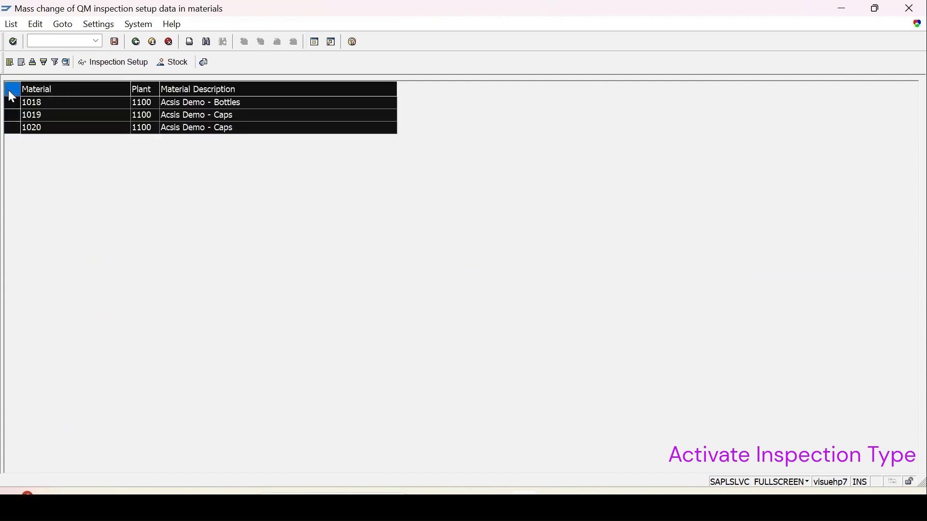
click(113, 42)
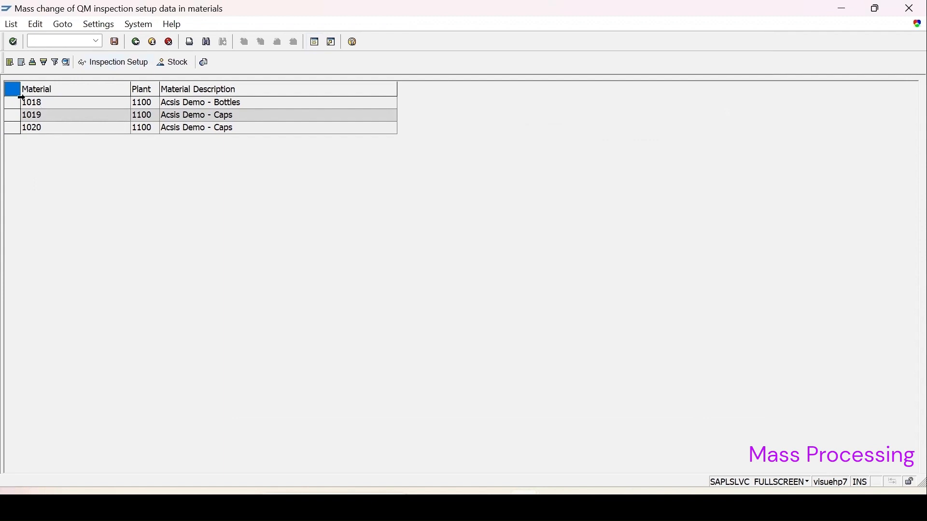
Review type 01 as active for materials 1018, 1019 and 1020, then return to selection
click(109, 61)
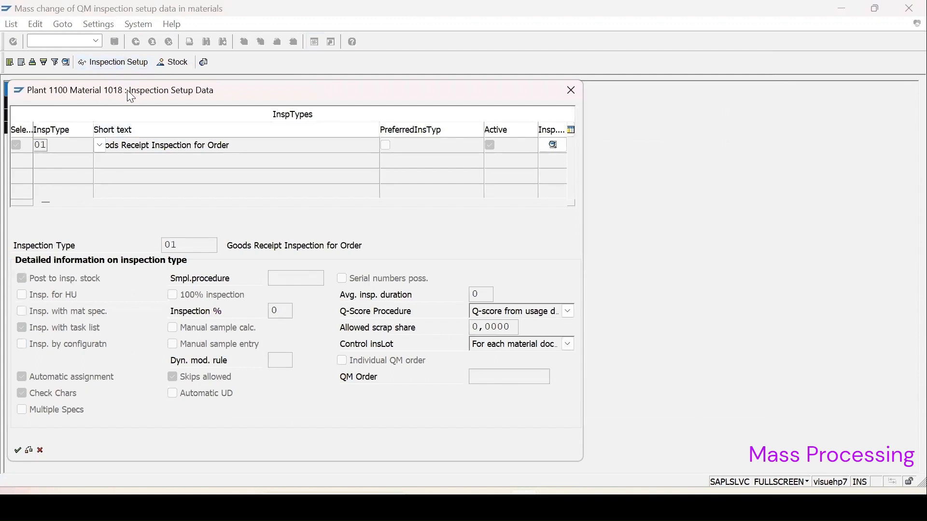
drag(126, 90, 352, 70)
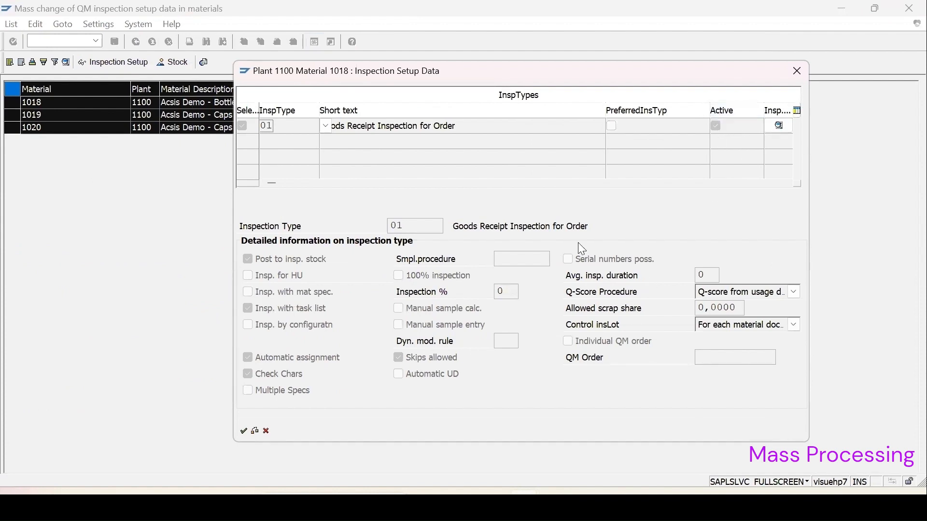
click(243, 432)
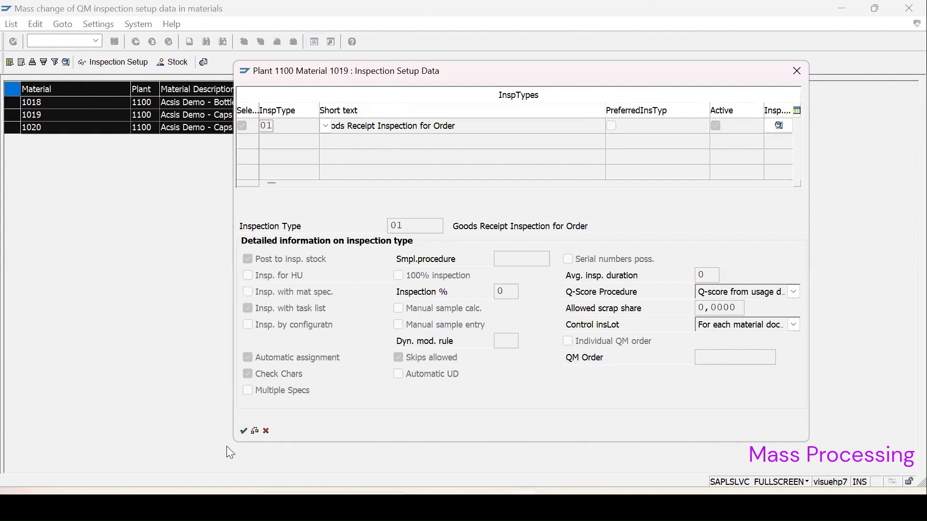
click(243, 431)
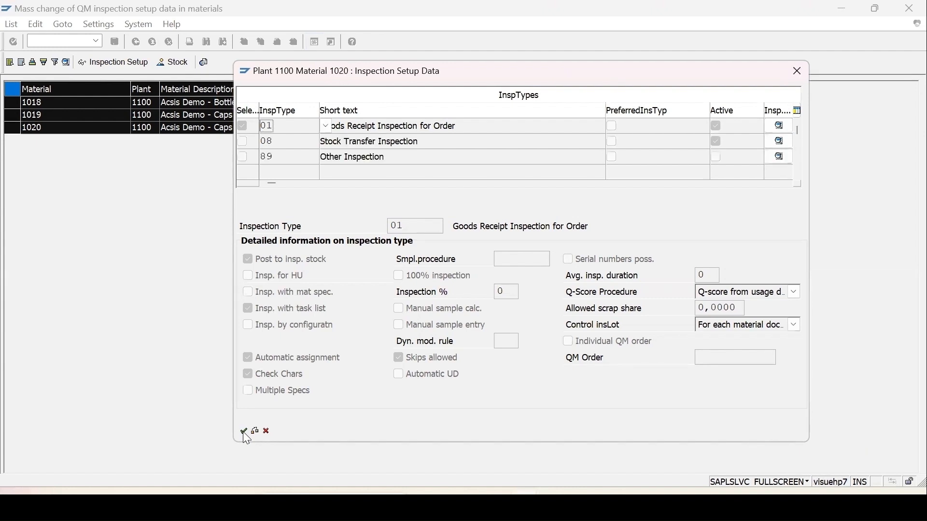
click(244, 433)
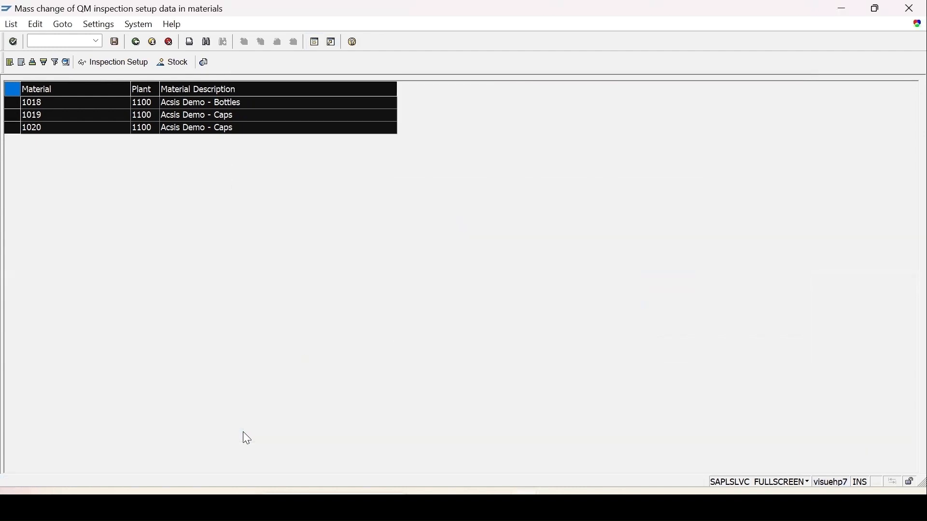
click(137, 42)
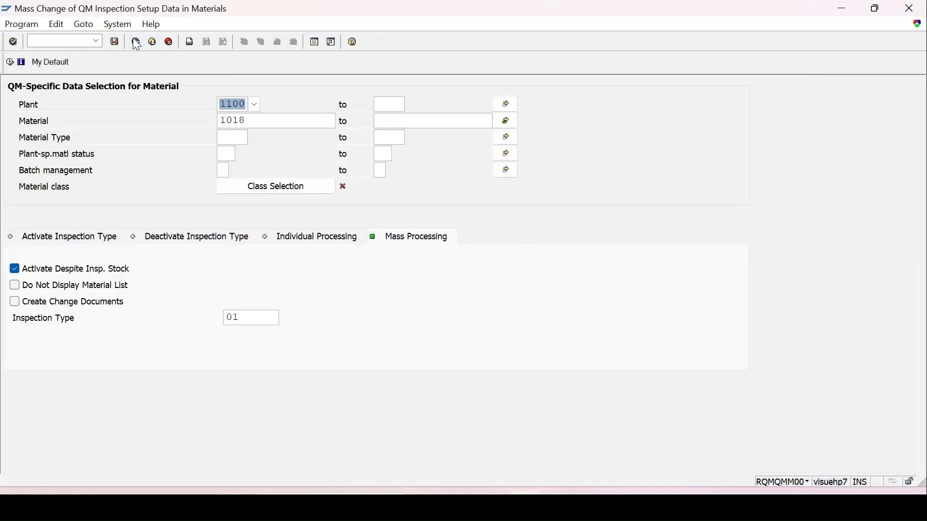
In a new session, run MM02 and check that material 1019's Quality Management inspection setup shows type 01 active
click(312, 43)
text(mm02)
key(Return)
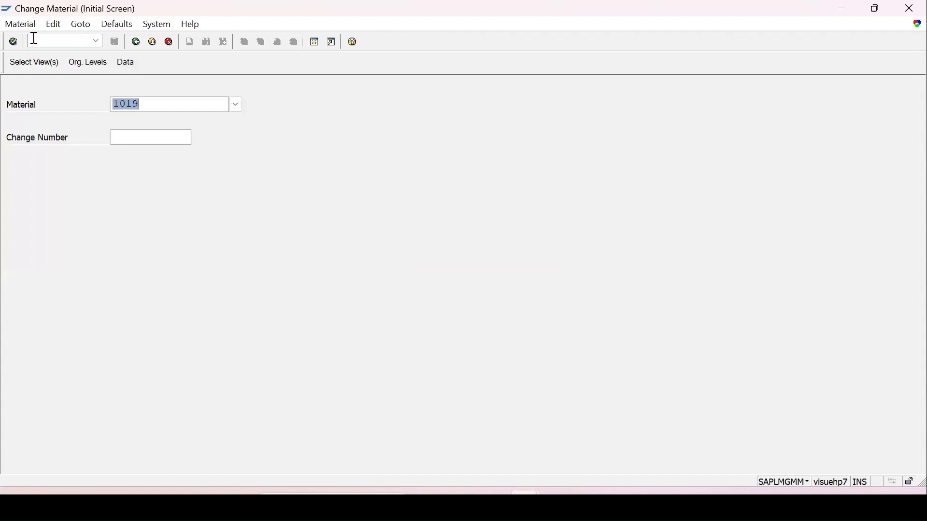
key(Return)
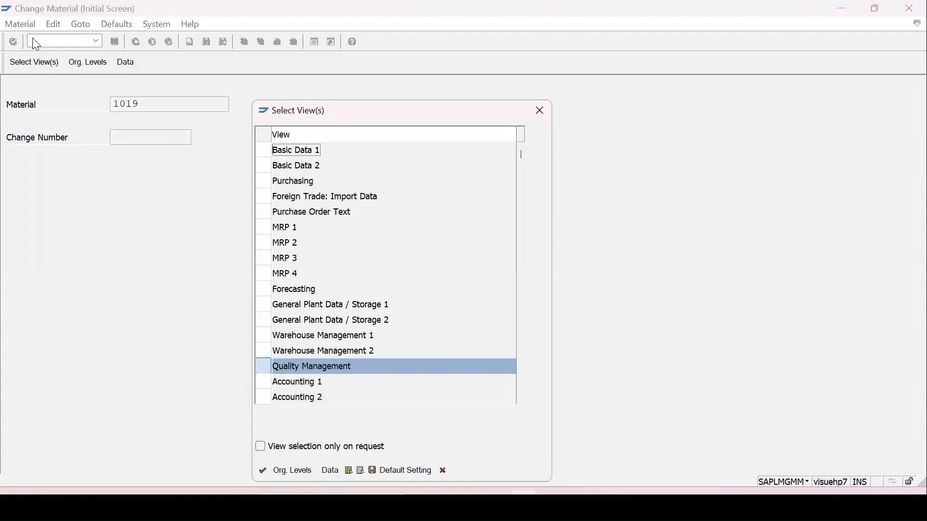
key(Return)
key(Return)
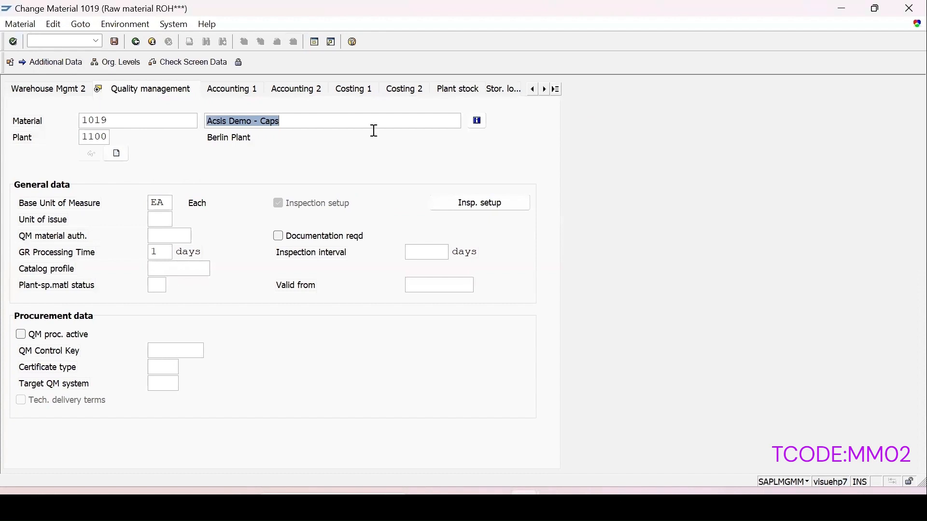
click(484, 206)
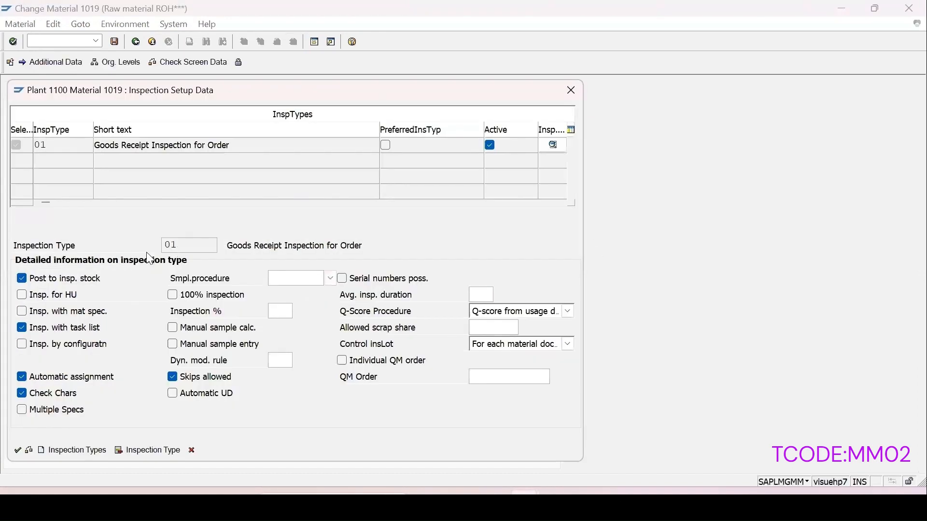
click(572, 91)
Rerun MM02 for material 1020 and check its inspection setup shows types 01 and 08 active
click(87, 41)
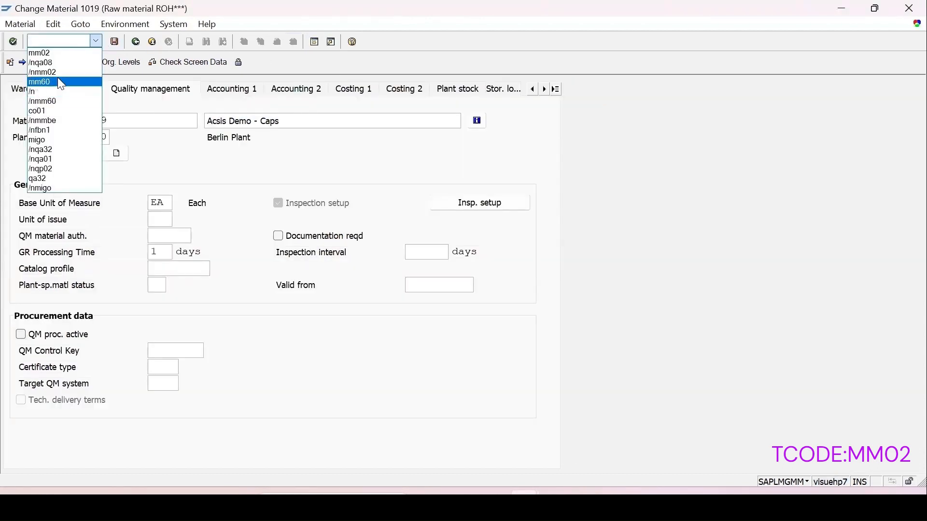
click(58, 78)
key(Return)
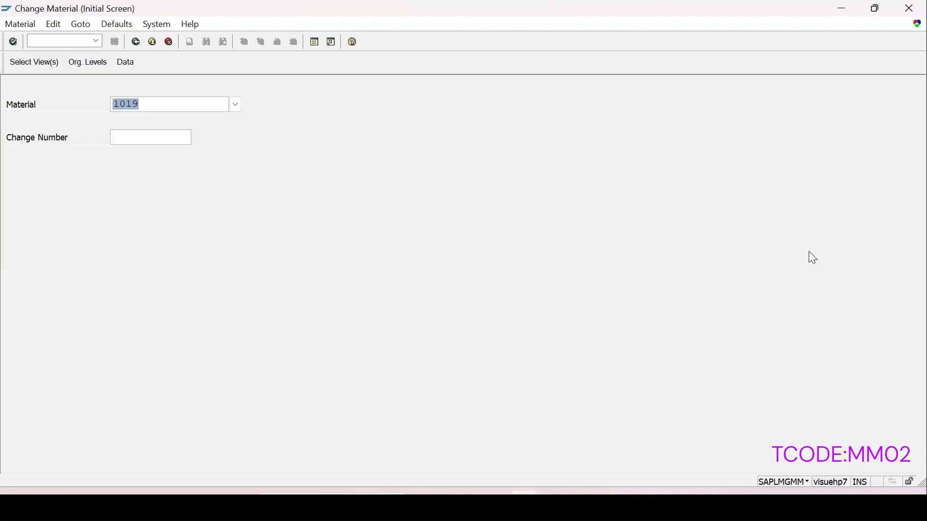
text(1020)
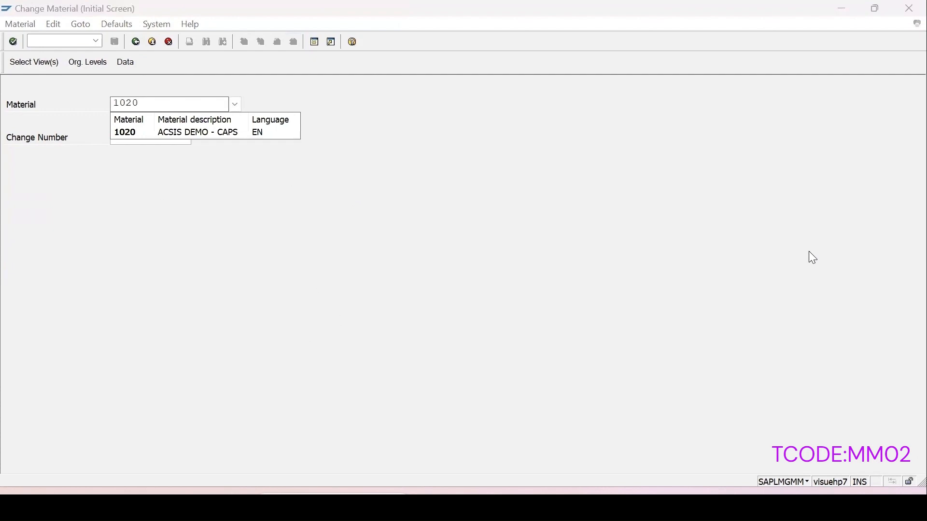
key(Return)
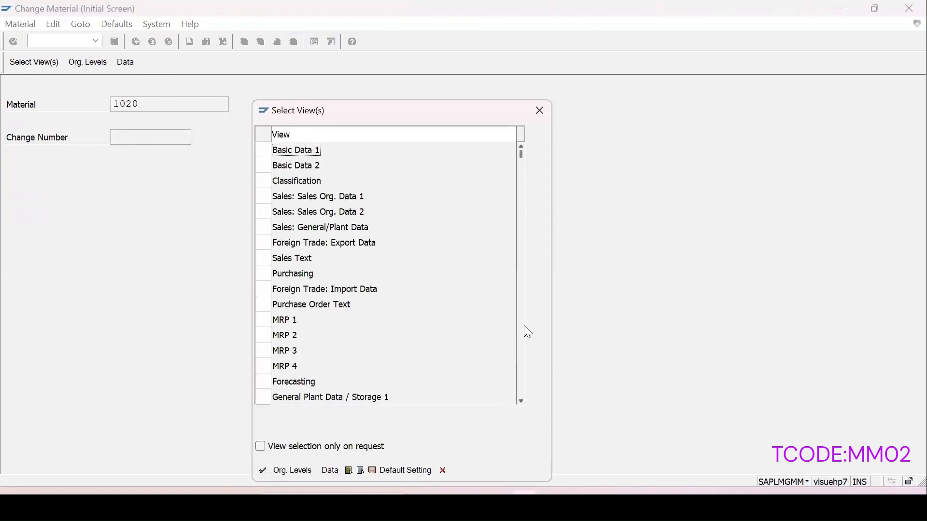
scroll(521, 326, down, 2)
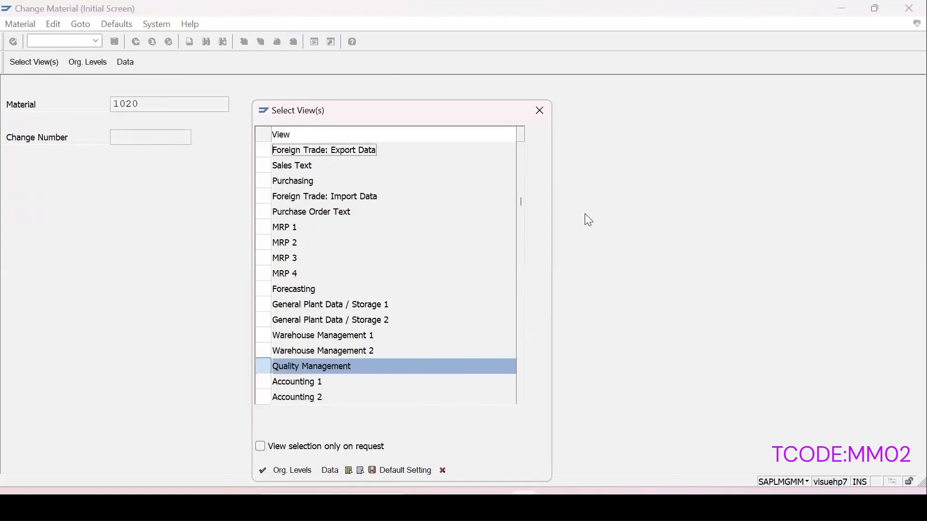
key(Return)
key(Return)
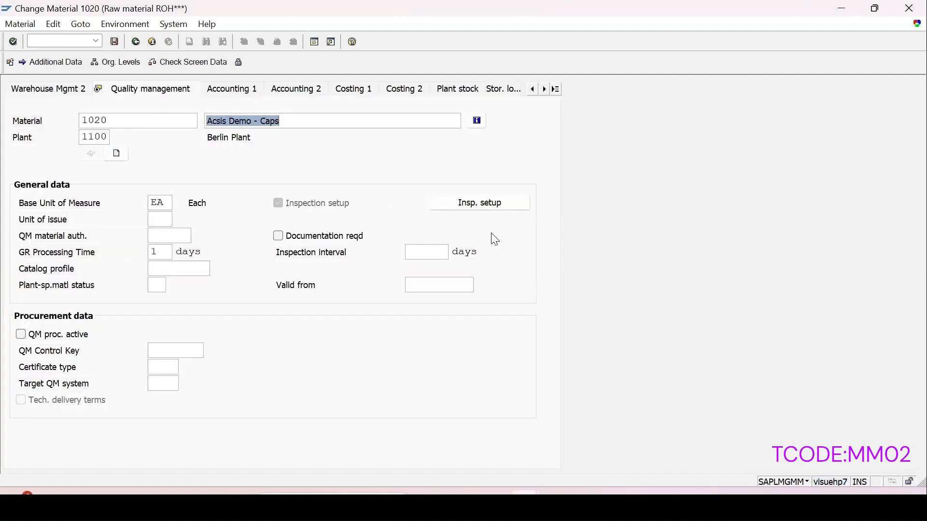
click(491, 206)
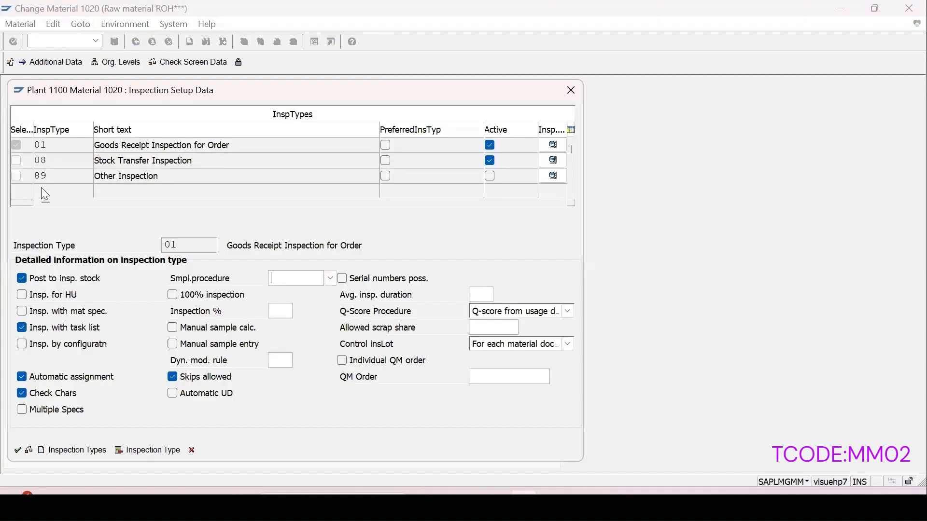
click(572, 90)
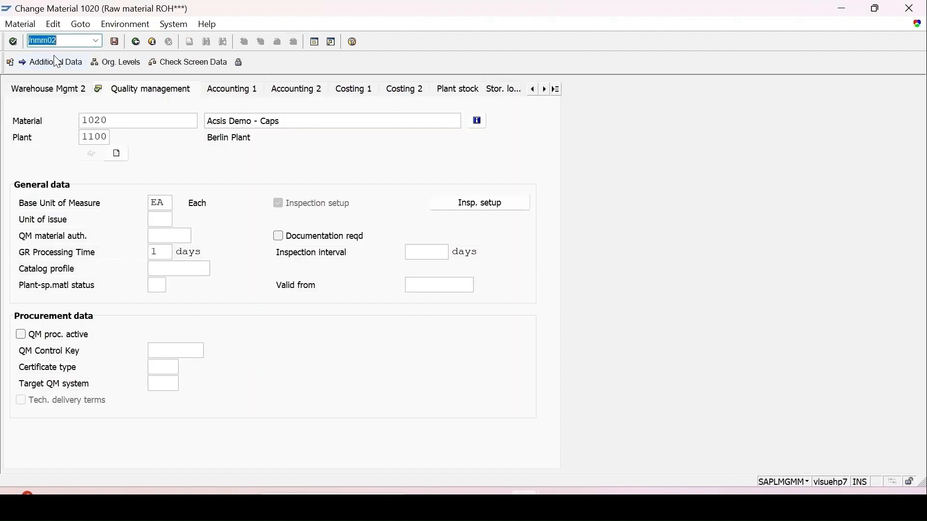
Check material 1018's inspection setup at plant 1100 shows type 01 active, then save with no changes
key(Return)
text(1018)
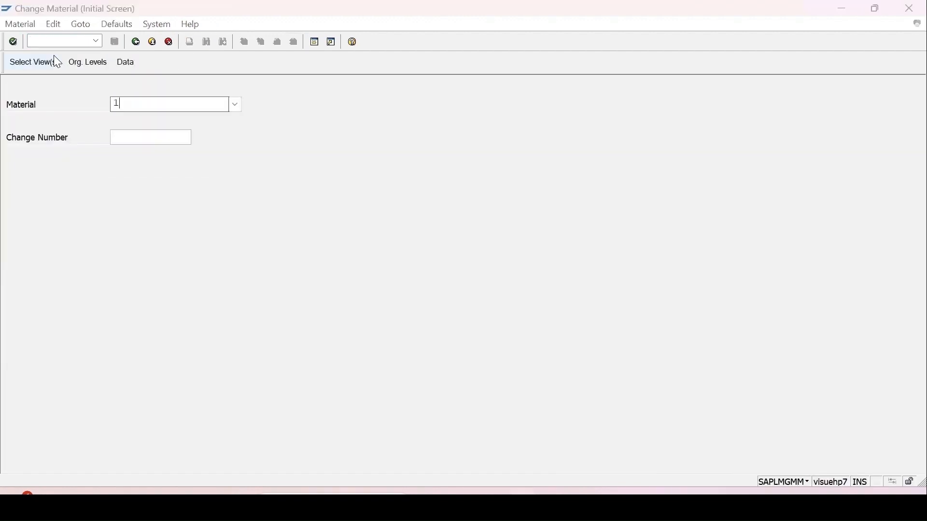
key(Return)
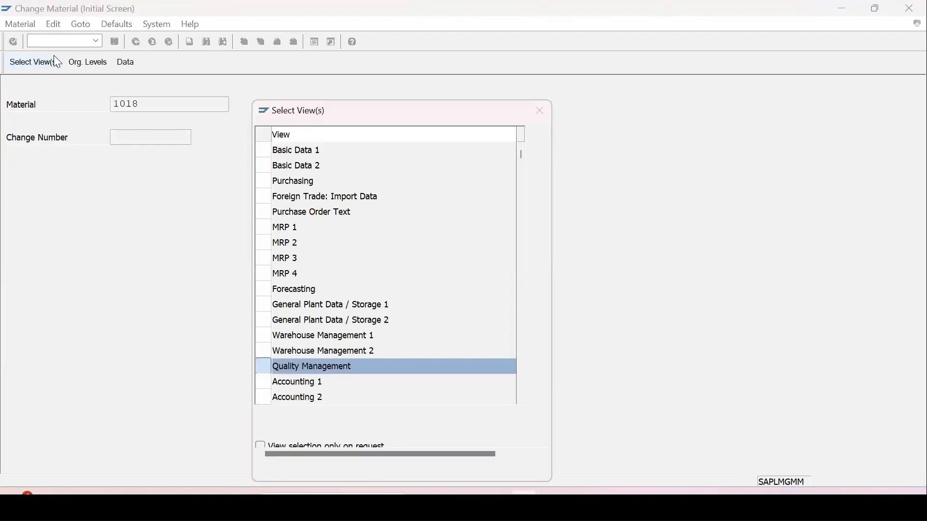
key(Return)
key(Return)
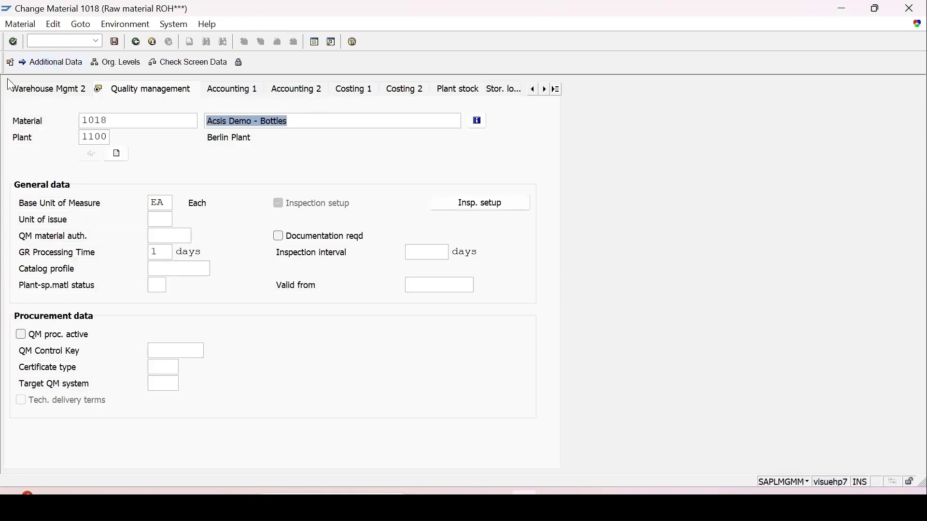
click(485, 203)
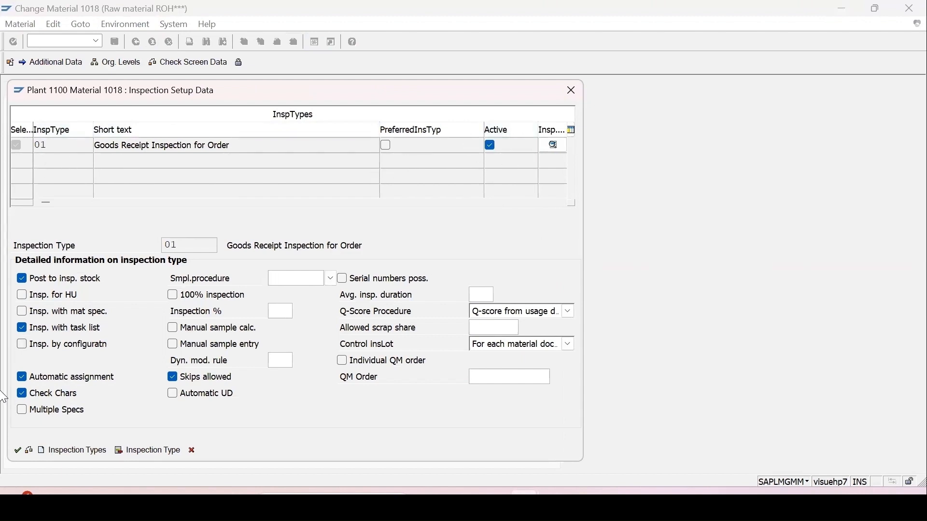
click(17, 454)
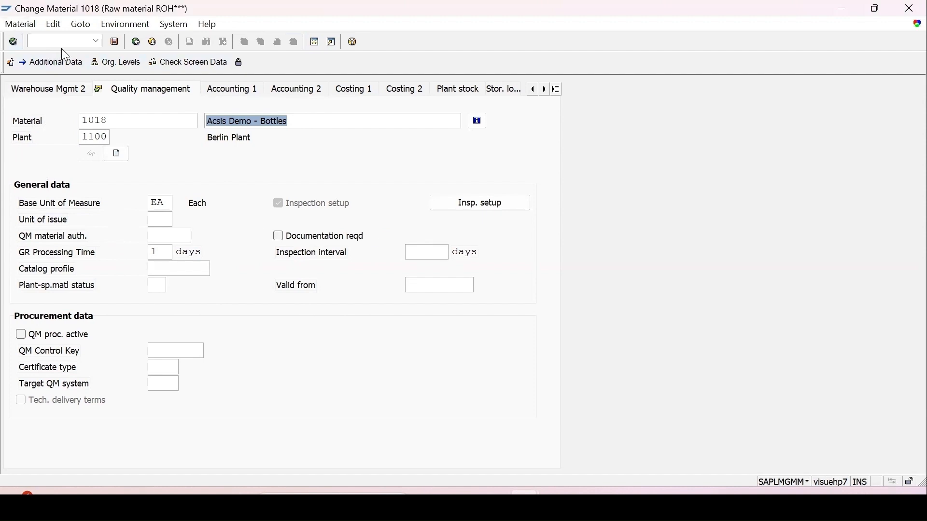
click(114, 41)
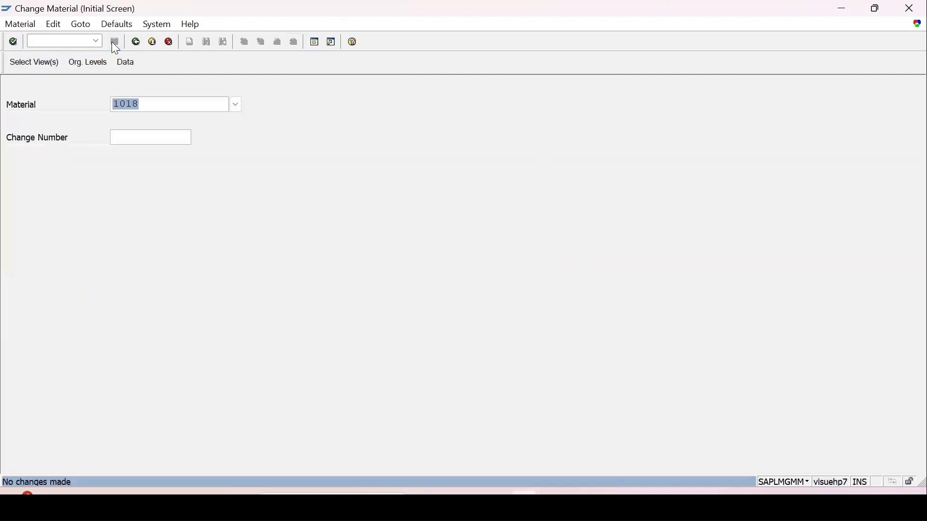
click(96, 41)
Run QA08 from the transaction history and enter plant 1100
click(42, 73)
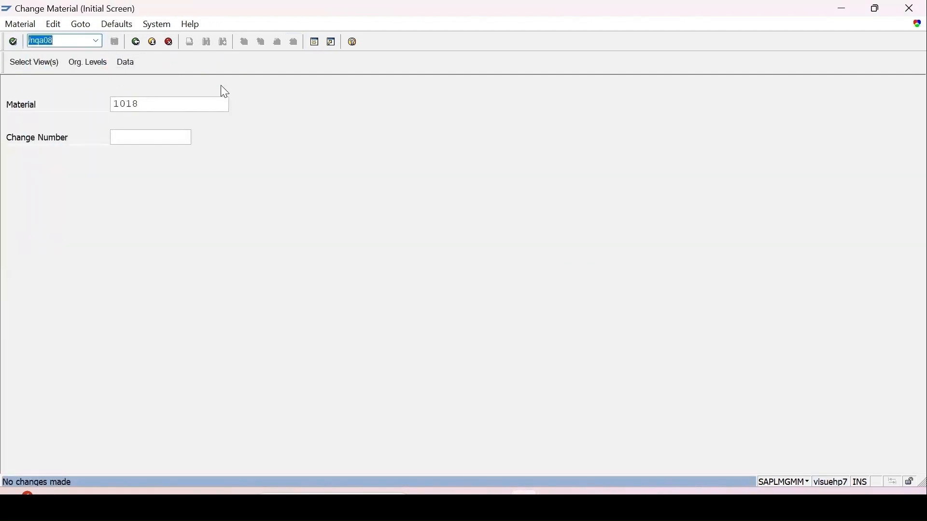
key(Return)
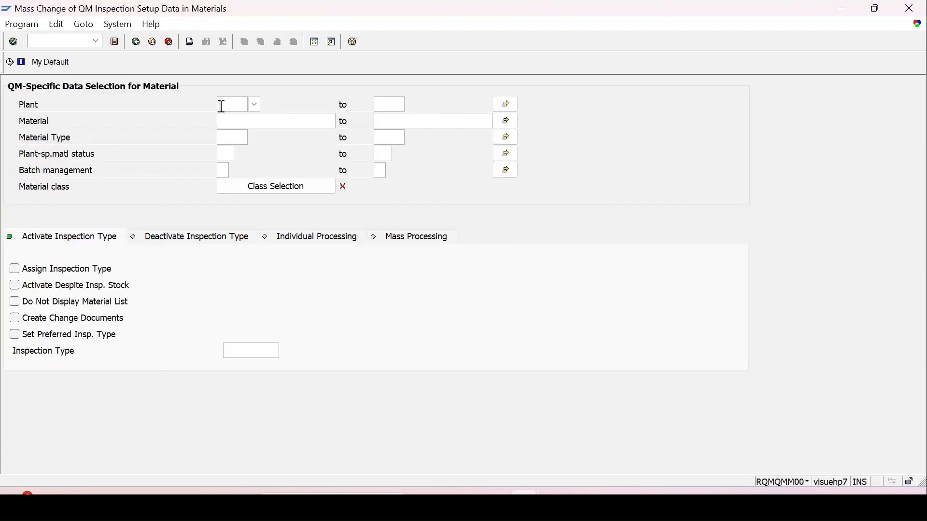
text(1100)
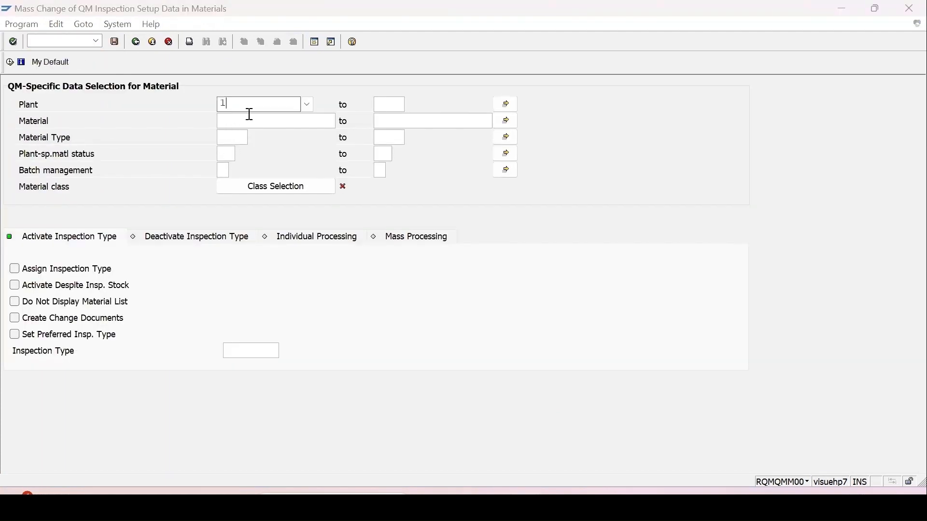
Paste materials 1018–1020 into the multiple selection, remove 1020, and switch to deactivating inspection types
click(505, 121)
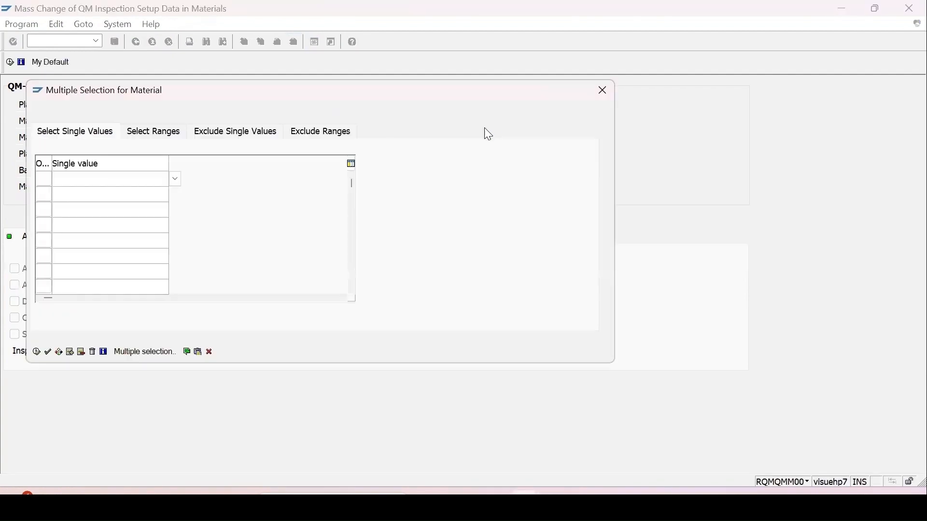
click(197, 353)
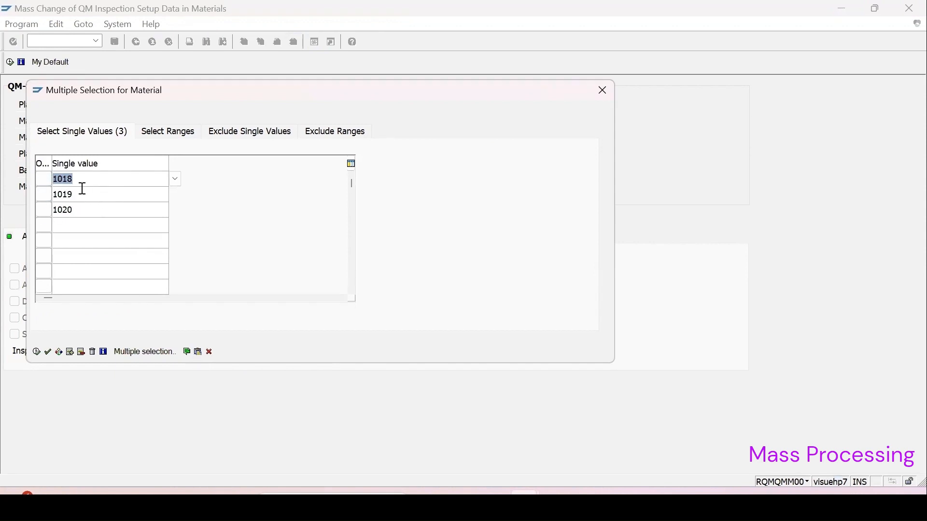
click(42, 213)
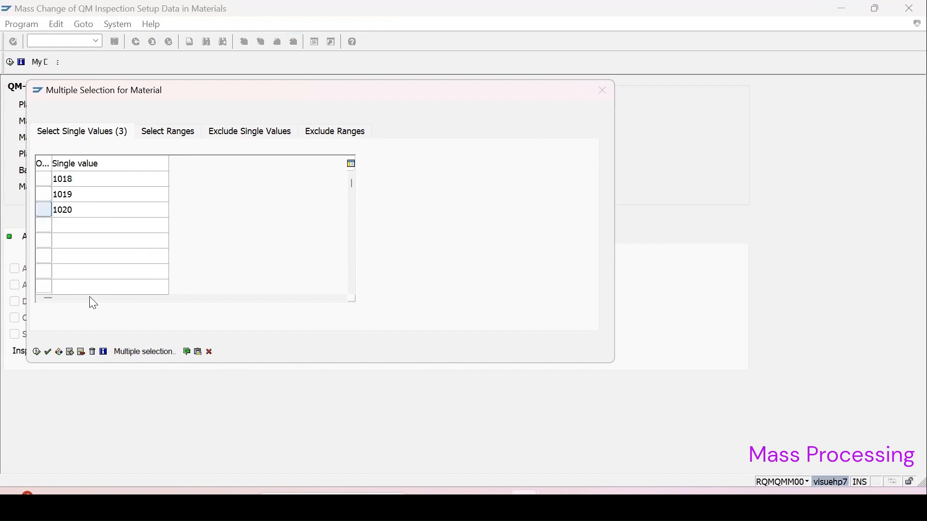
click(104, 384)
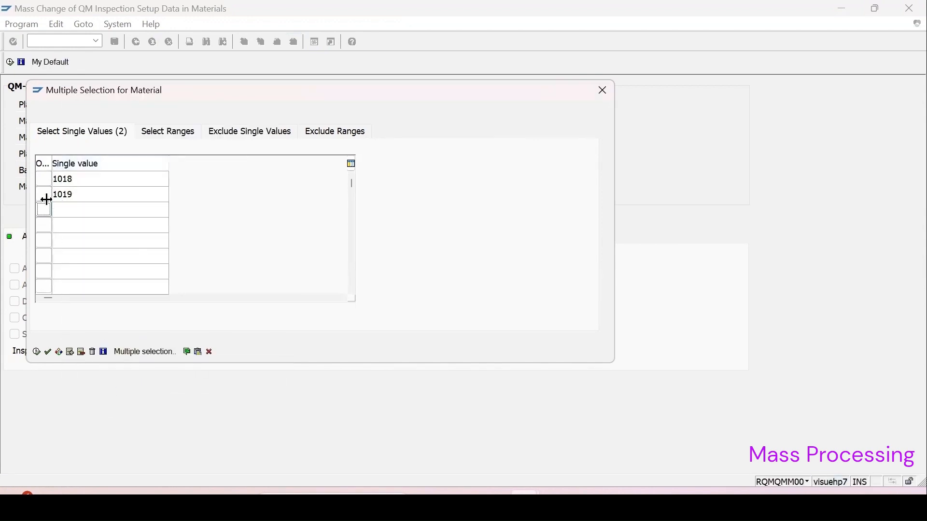
click(36, 352)
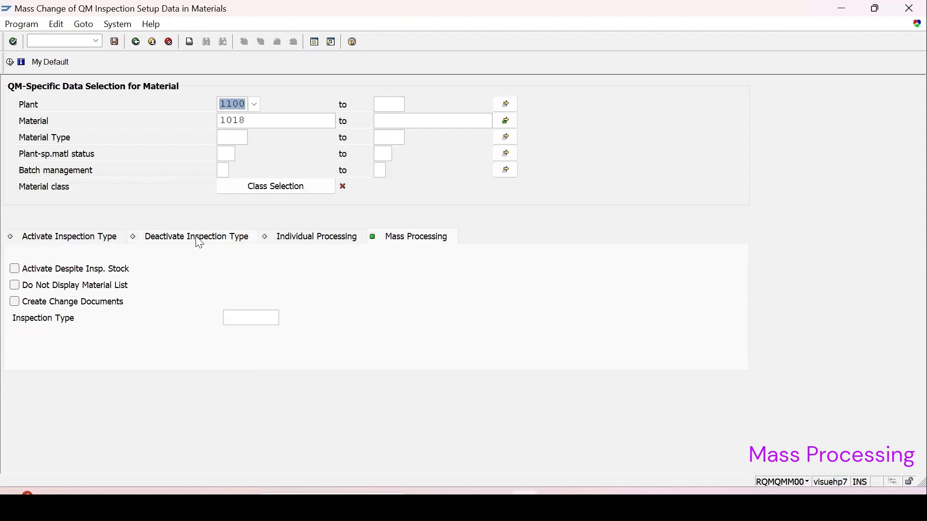
click(197, 238)
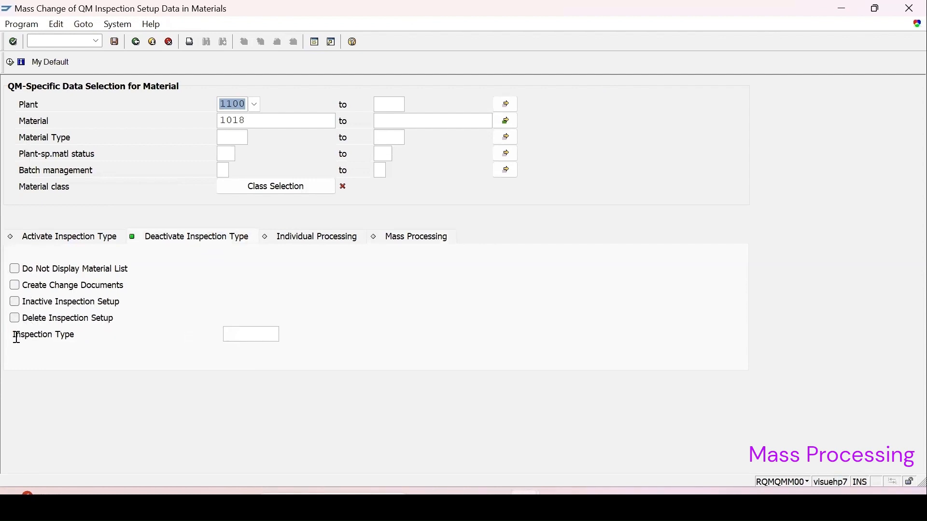
Tick Delete Inspection Setup, choose inspection type 01, and execute the deactivation selection
click(15, 320)
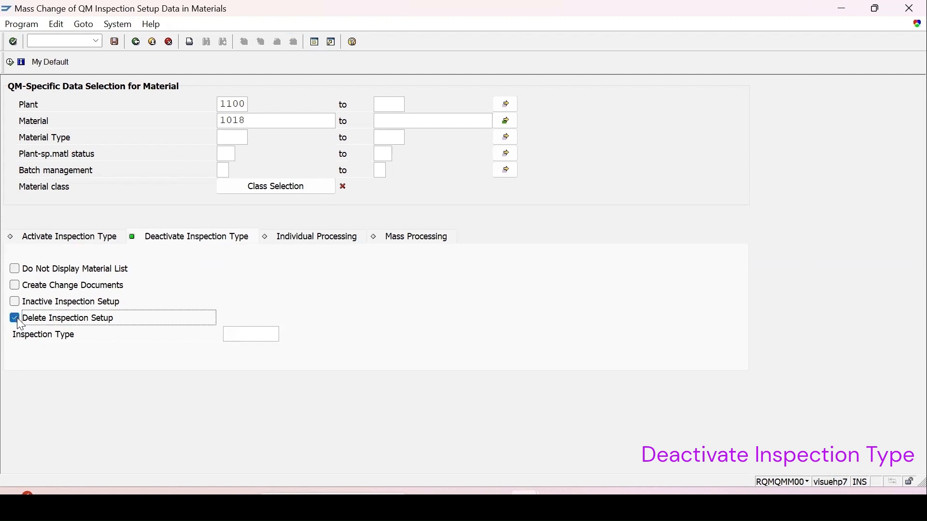
click(236, 336)
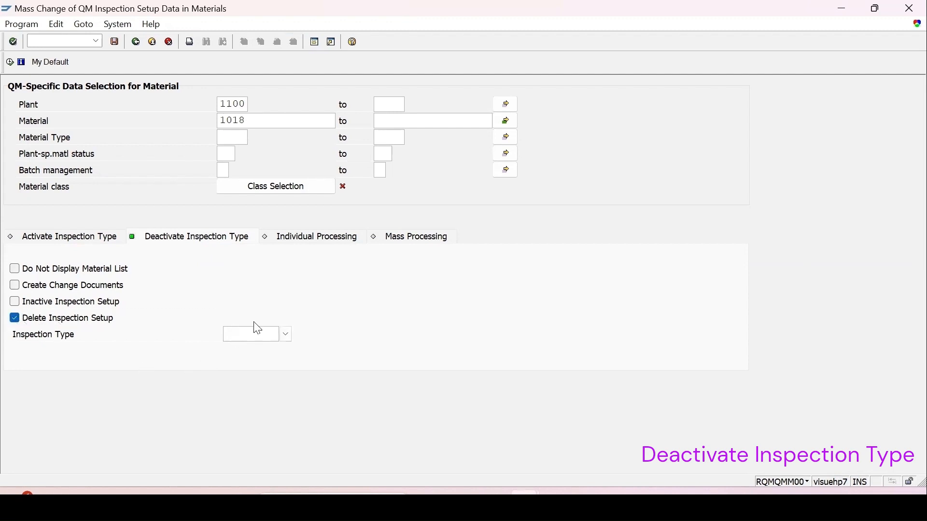
click(286, 336)
double_click(248, 91)
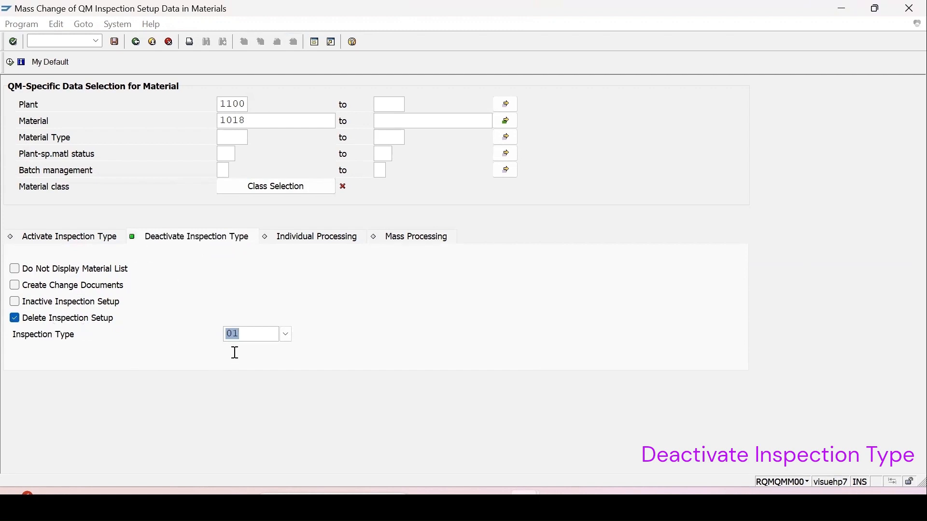
click(11, 64)
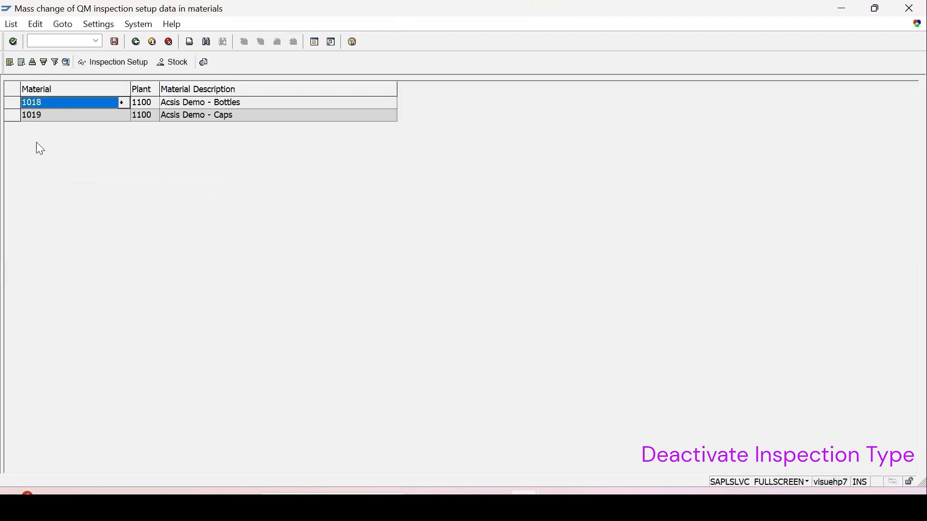
Select both listed materials 1018 and 1019 and save the type 01 inspection setup deletion
click(10, 90)
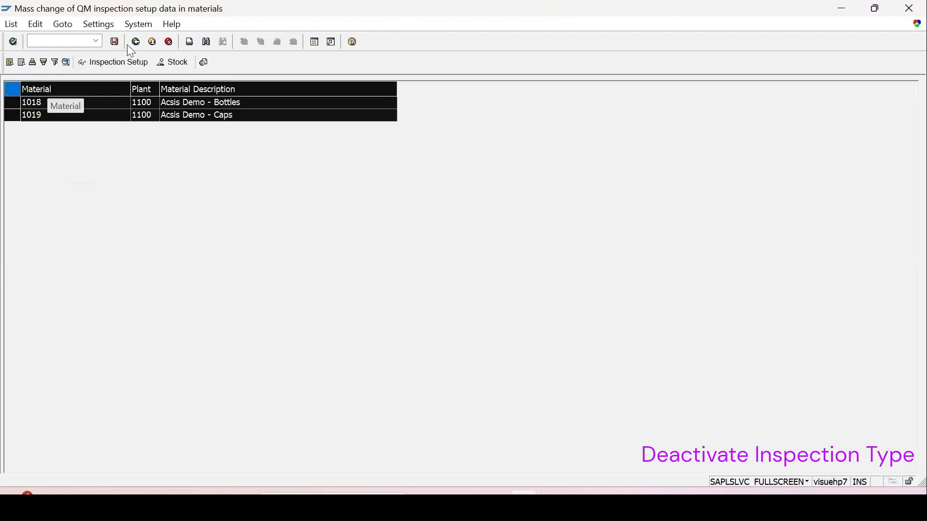
click(120, 45)
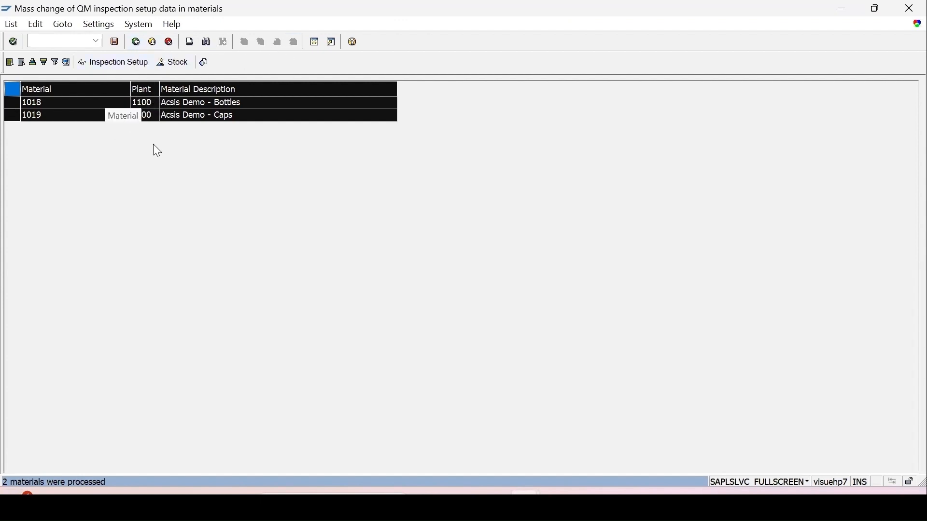
In a new session, run MM02 for material 1018 at plant 1100 and confirm no inspection types remain
click(315, 44)
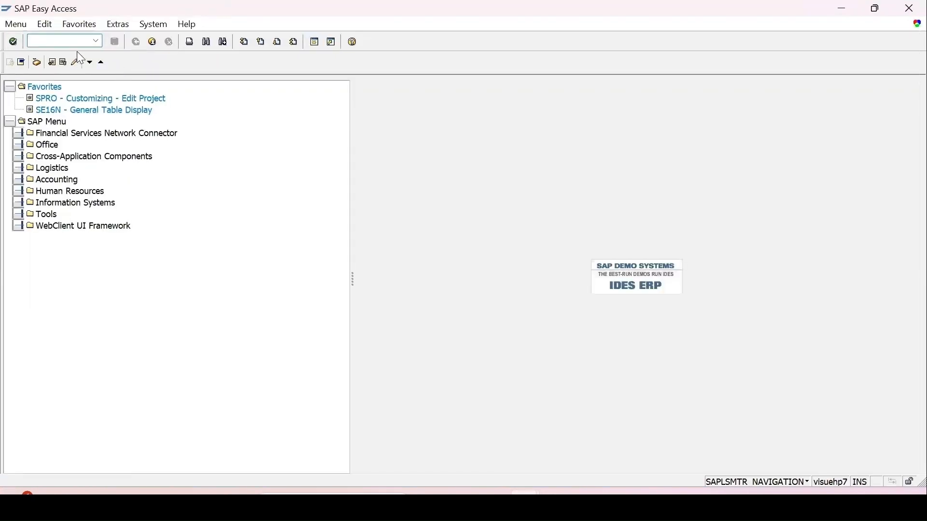
text(mm02)
key(Return)
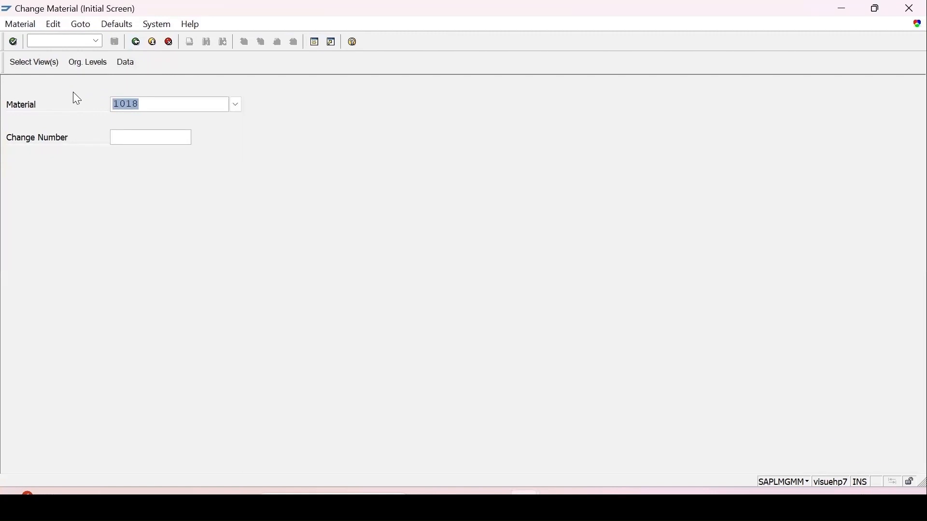
key(Return)
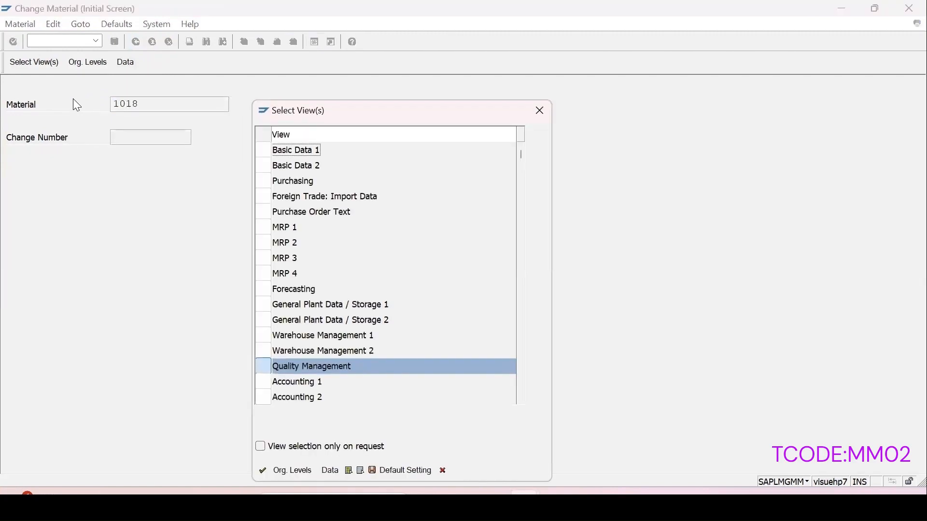
key(Return)
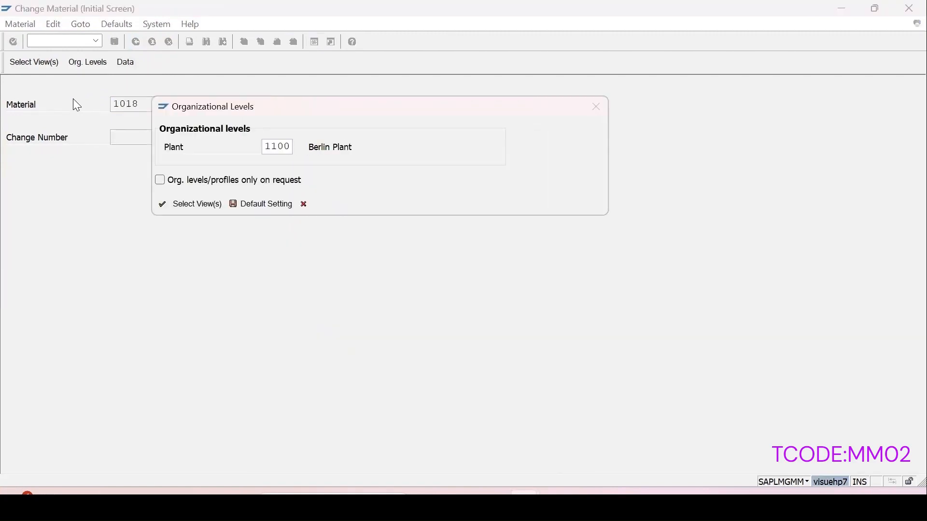
key(Return)
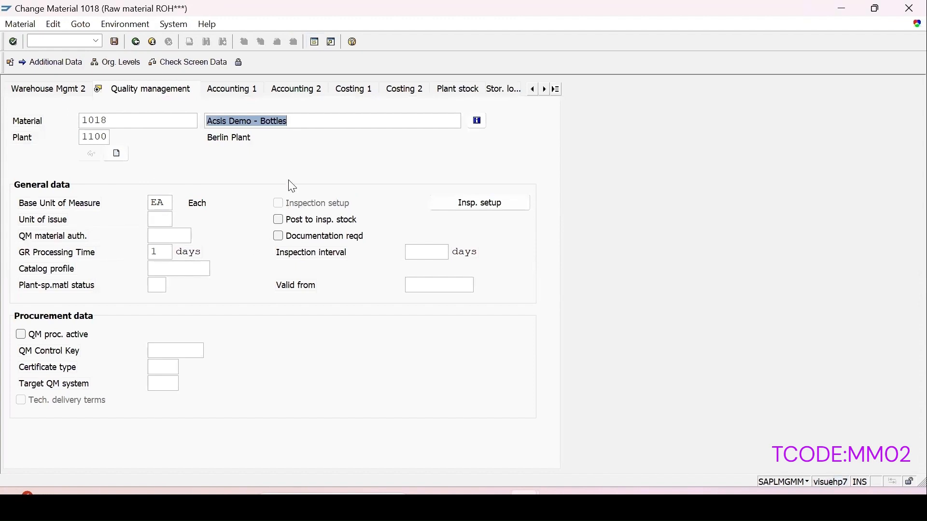
click(498, 210)
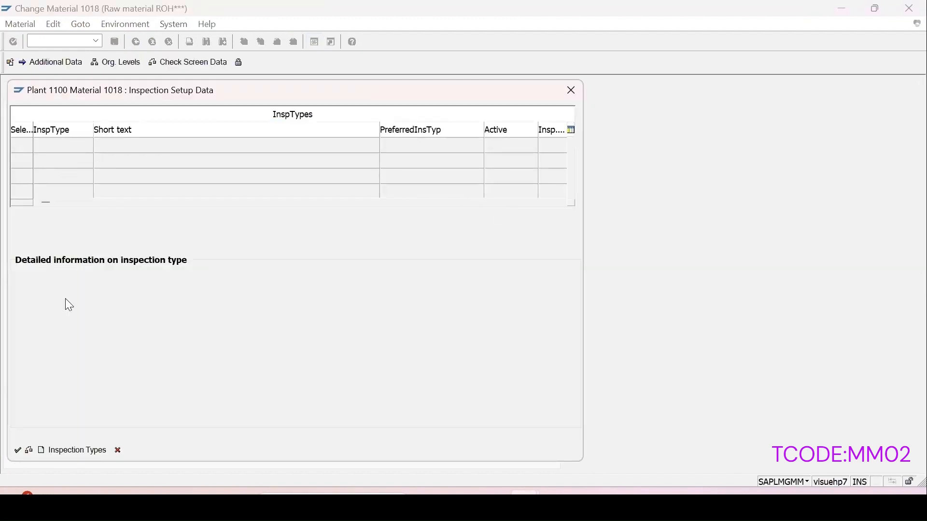
click(564, 92)
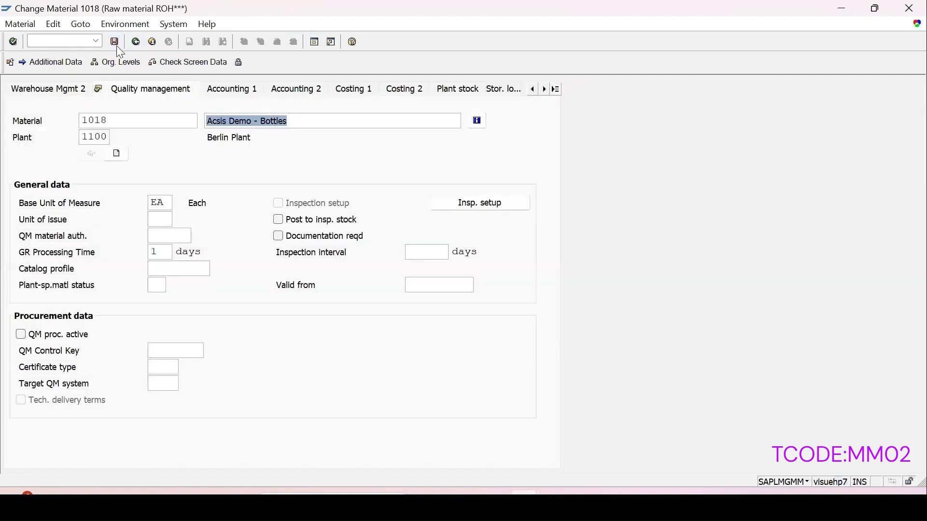
Open material 1019's Quality Management view at plant 1100 and confirm its inspection setup is empty
click(65, 41)
key(Down)
key(Return)
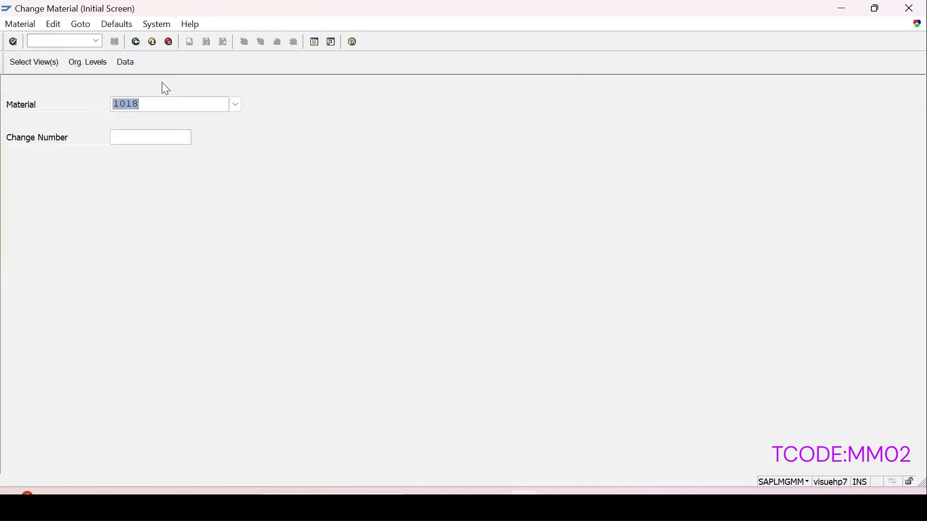
text(1019)
key(Return)
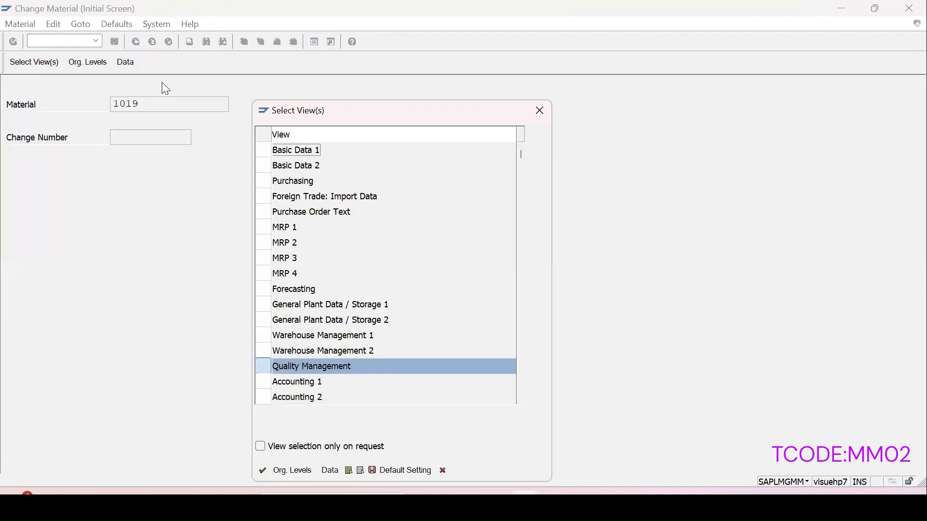
key(Return)
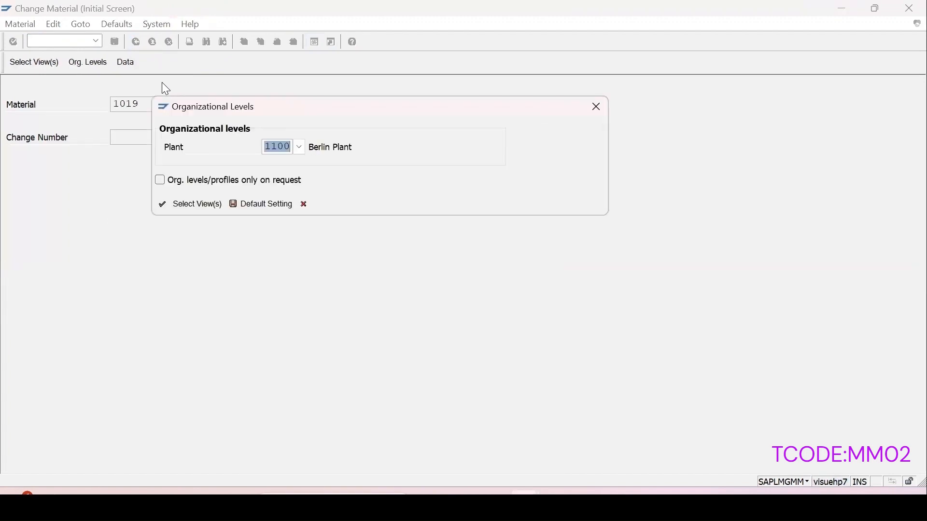
key(Return)
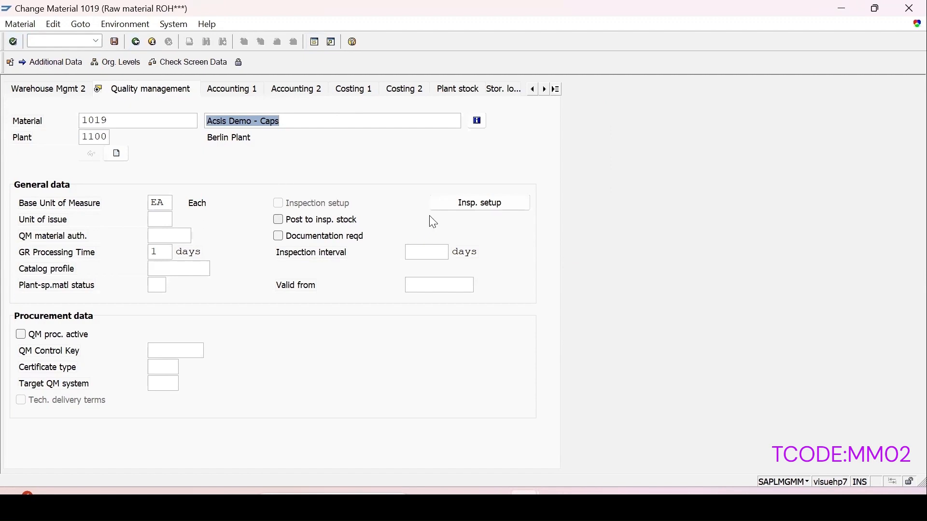
click(469, 205)
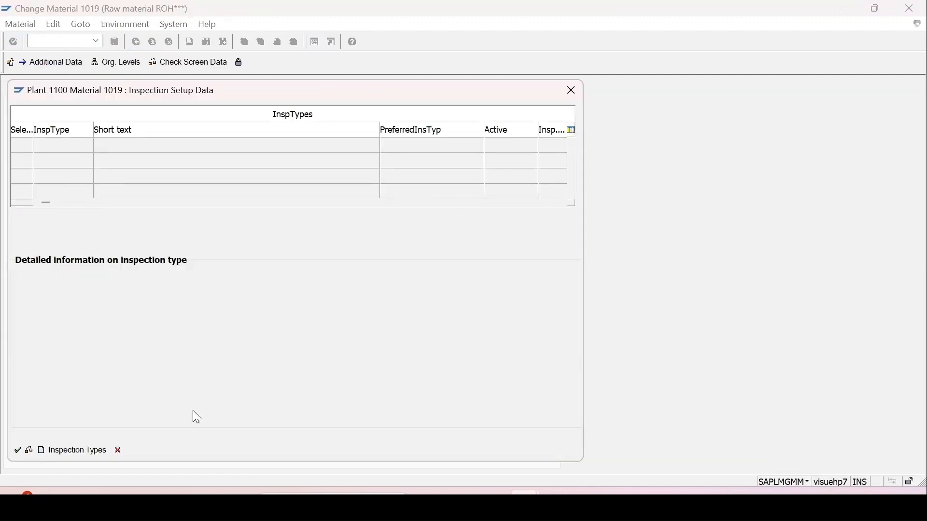
click(567, 91)
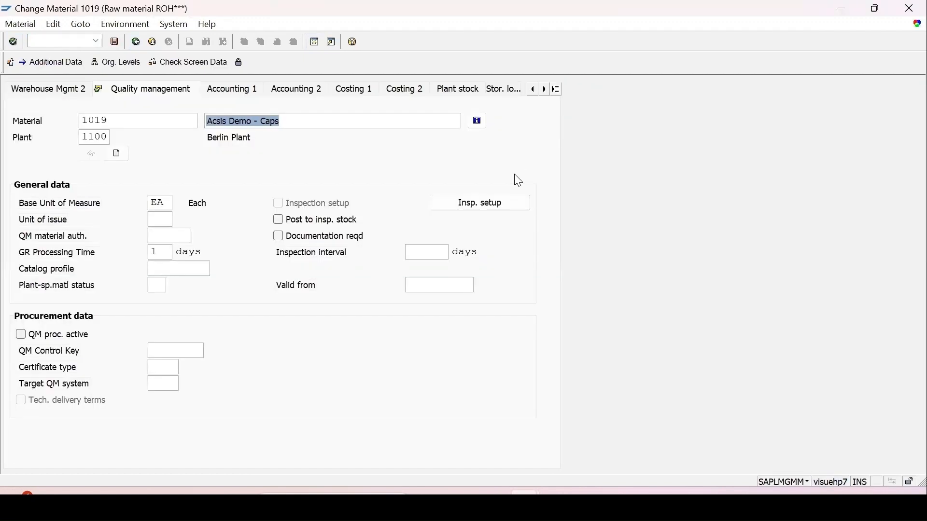